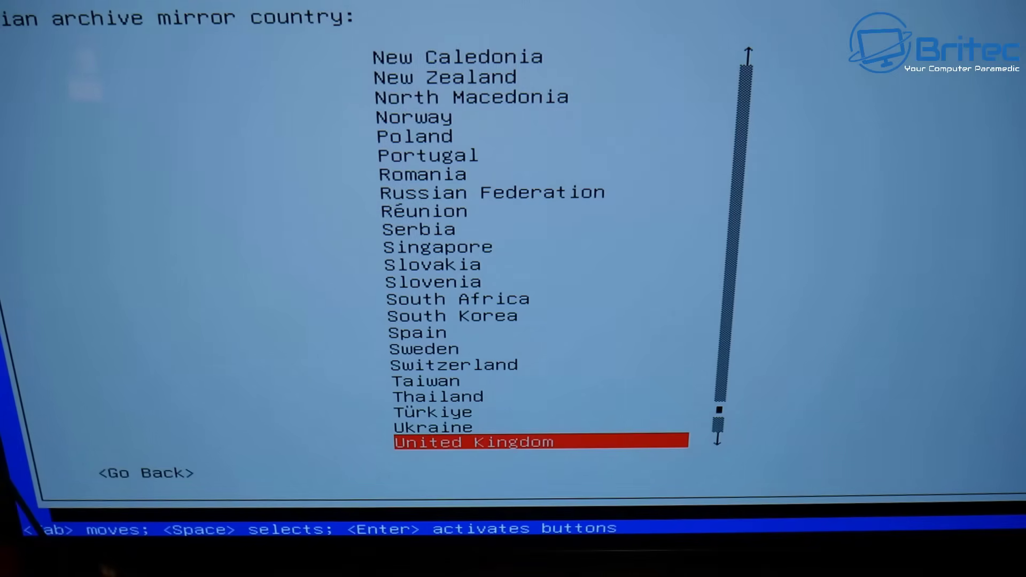
Choose the United Kingdom deb.debian.org mirror with no HTTP proxy and finish installation.
key("Return")
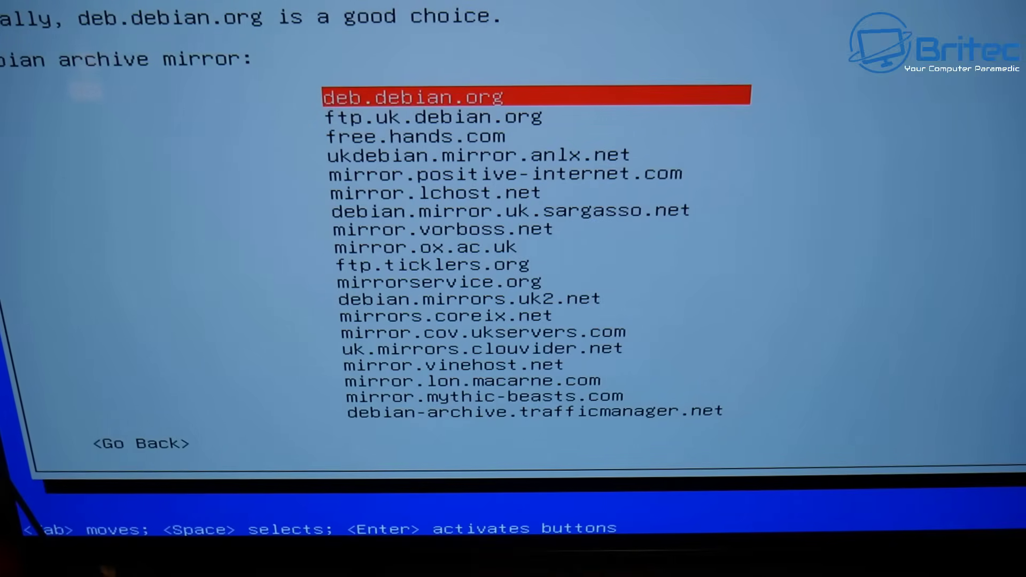
key("Return")
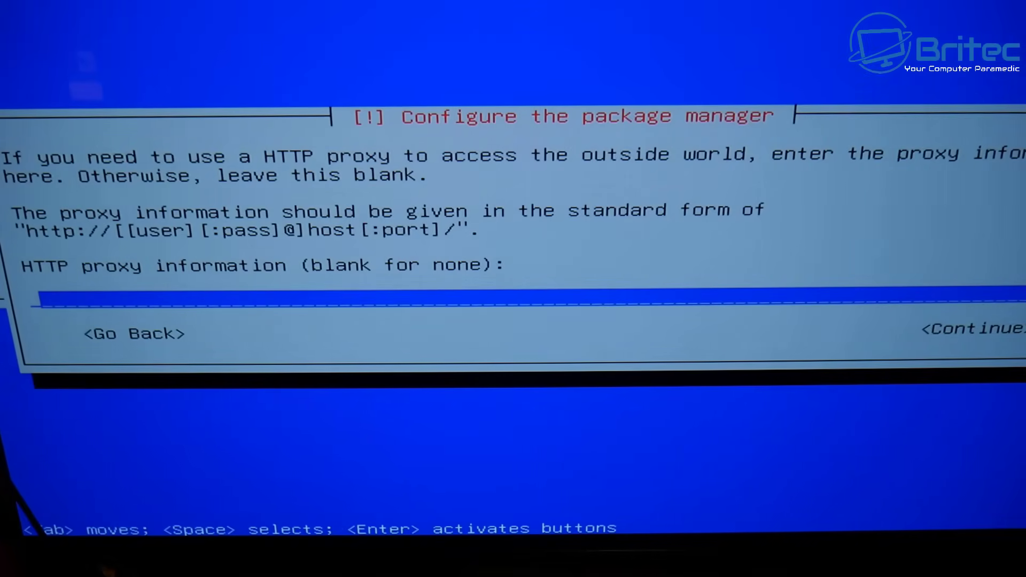
key("Tab")
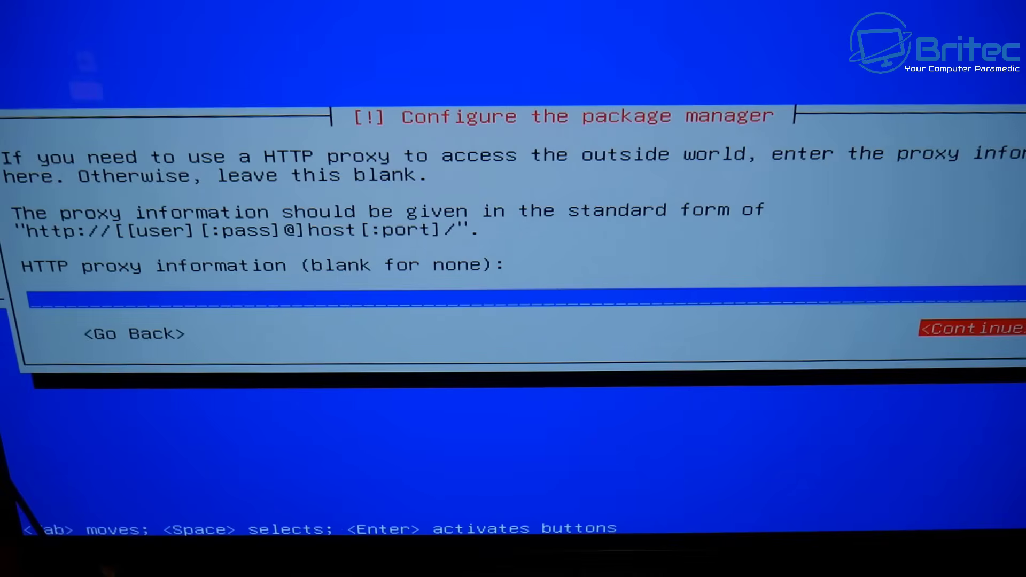
key("Return")
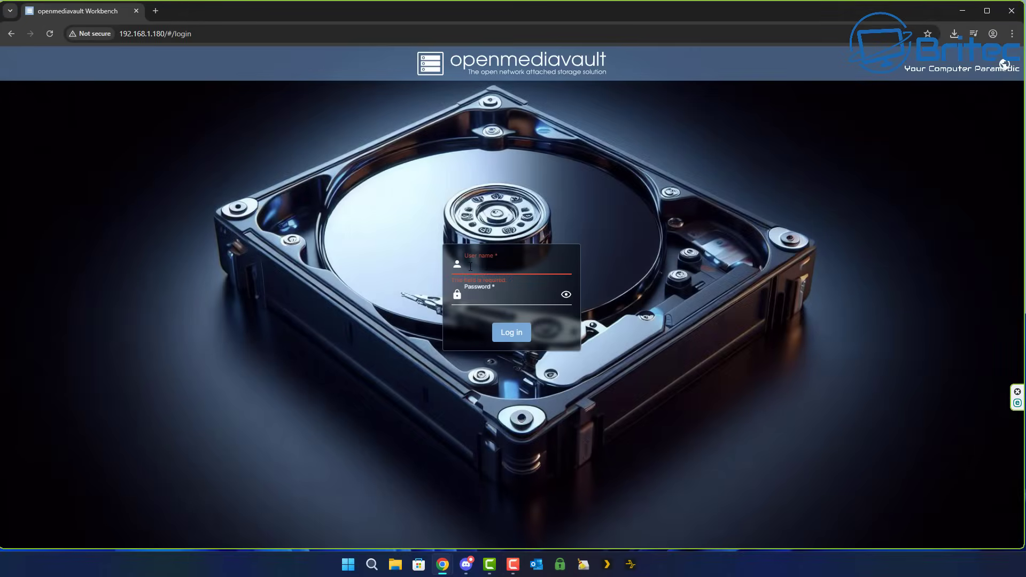
Log in to the workbench as admin with the administrator password and save the login in Chrome.
type("admin")
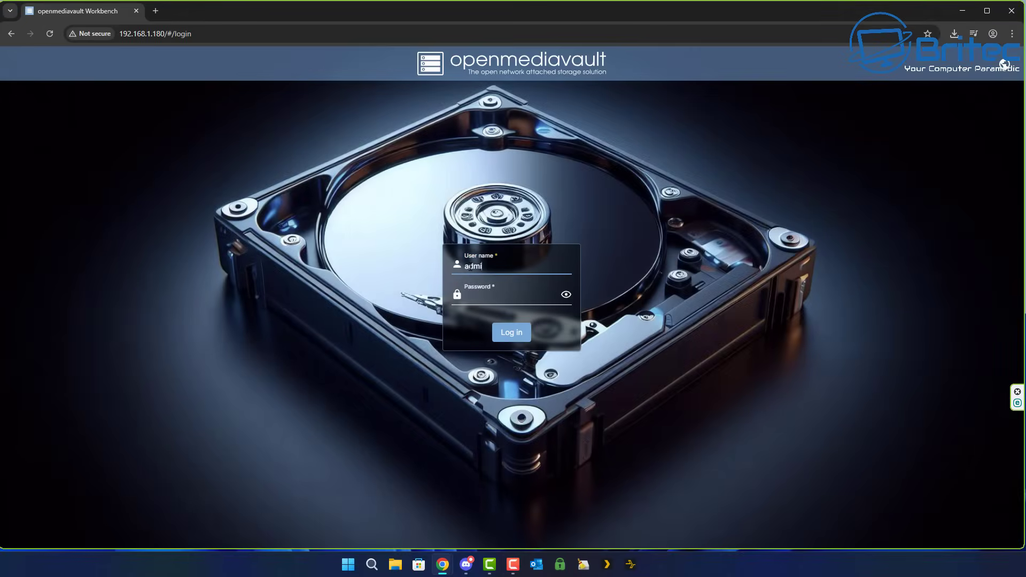
left_click(492, 298)
key("ctrl+v")
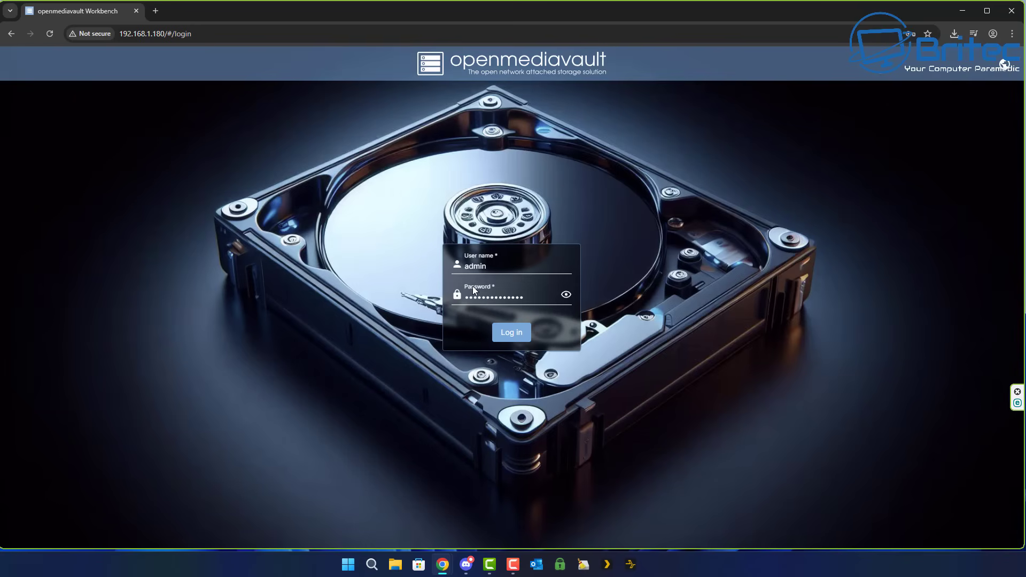
left_click(505, 336)
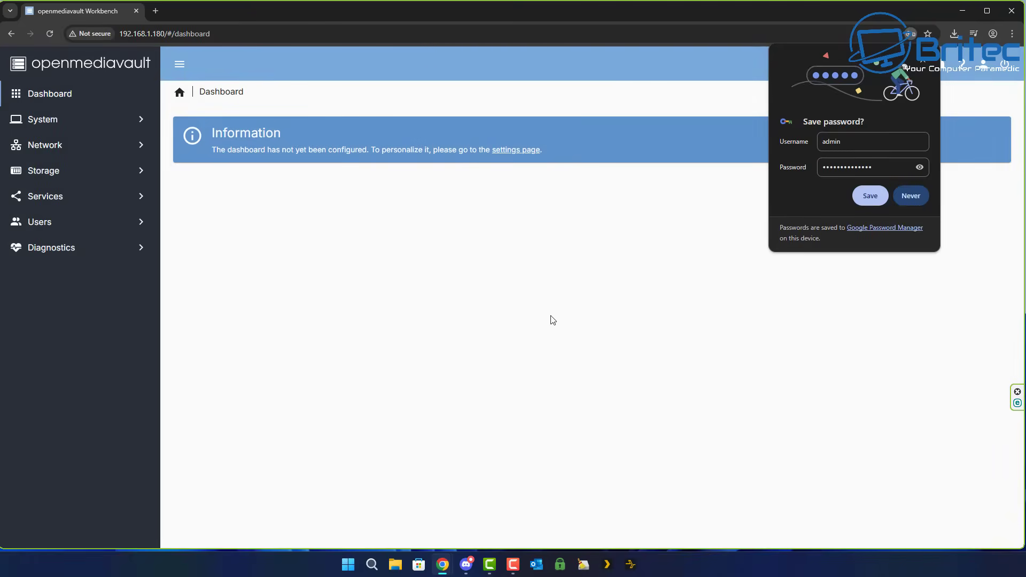
left_click(870, 196)
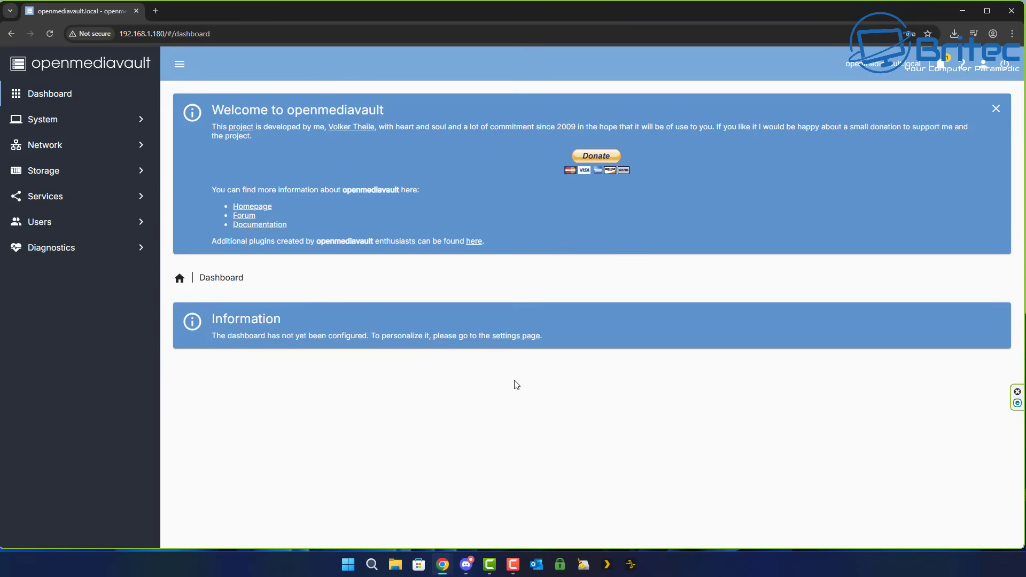
On the dashboard settings page, enable the CPU and CPU Utilization widgets.
left_click(516, 337)
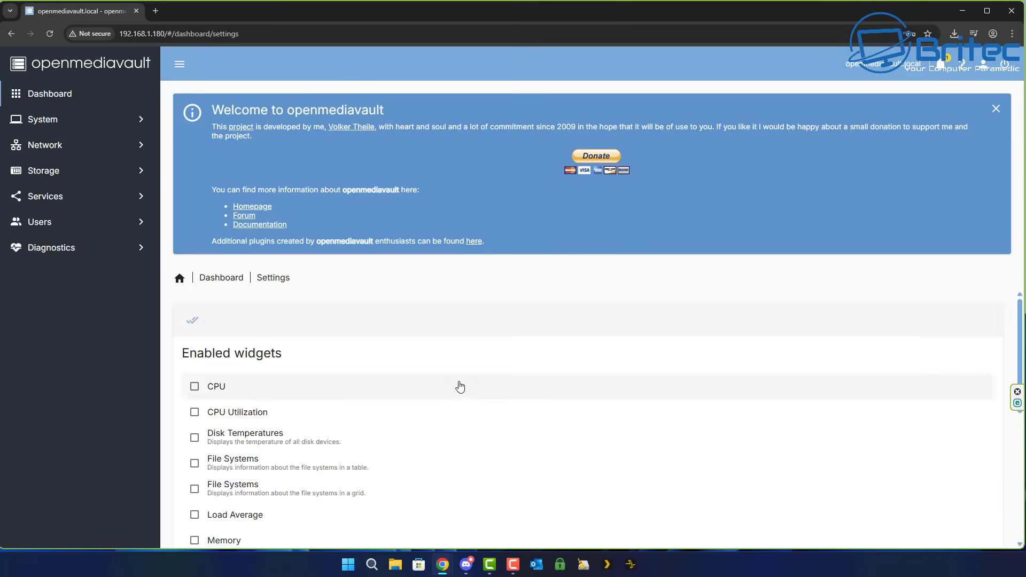
scroll(458, 384, "down", 2)
scroll(446, 393, "up", 2)
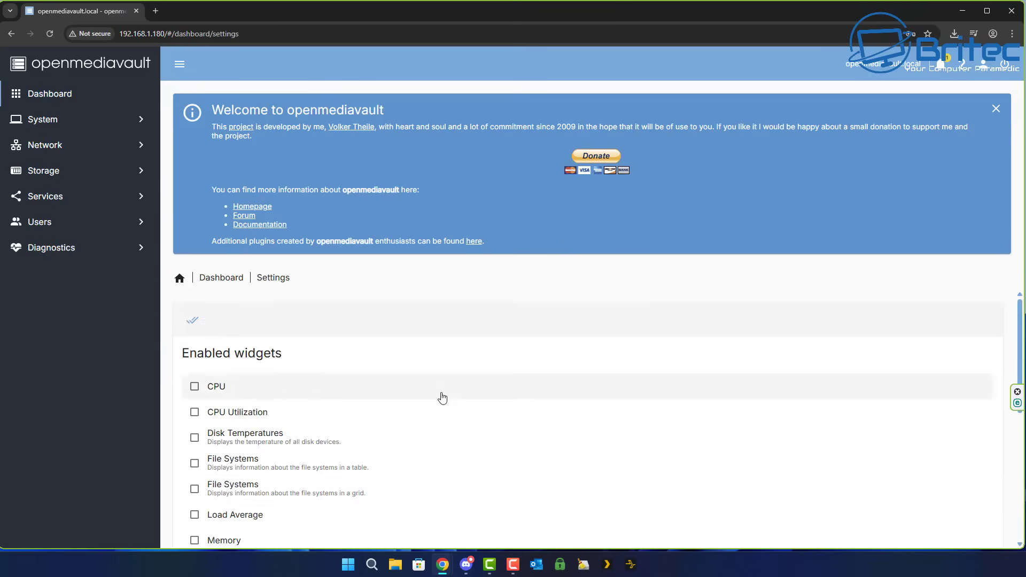
left_click(195, 399)
left_click(194, 411)
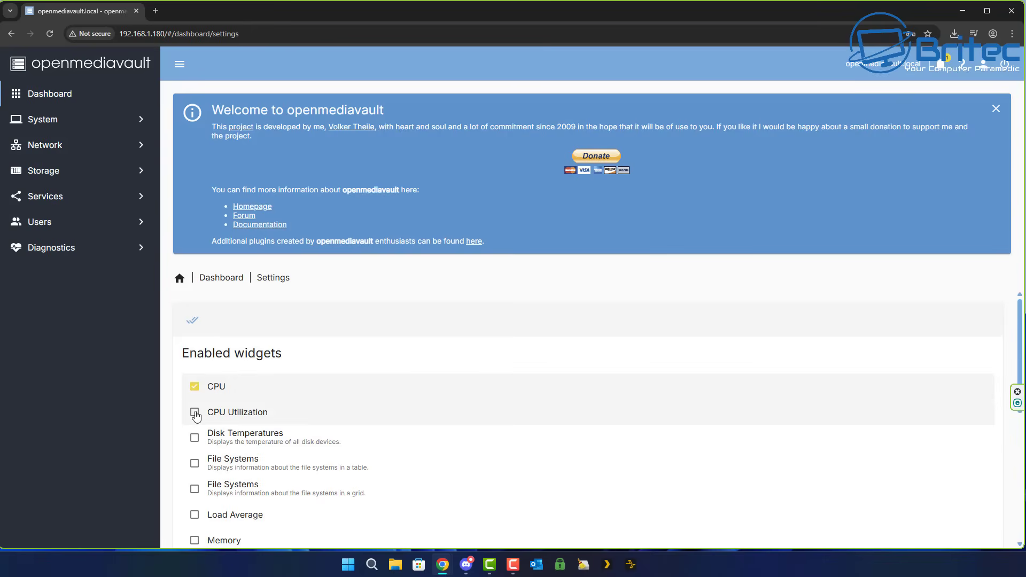
Enable the Memory, S.M.A.R.T. Status and System Time widgets, leaving grid Network Interfaces off.
scroll(373, 441, "down", 1)
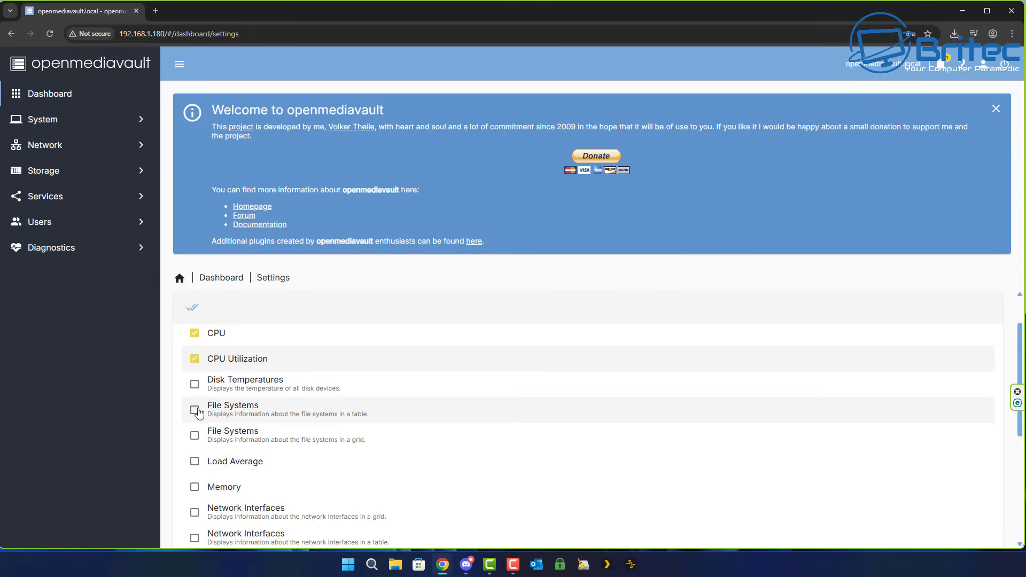
scroll(194, 470, "down", 2)
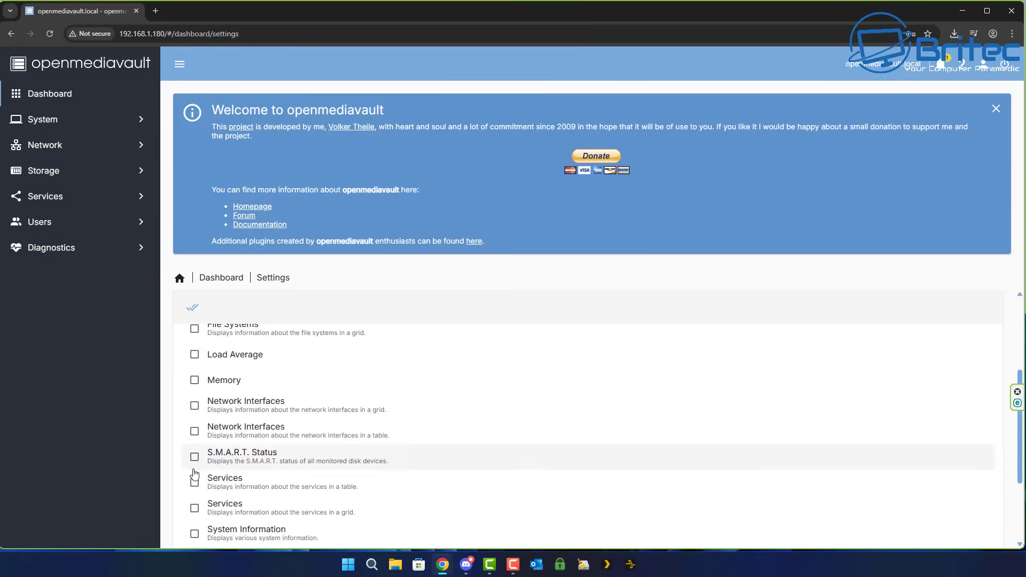
left_click(195, 380)
left_click(194, 405)
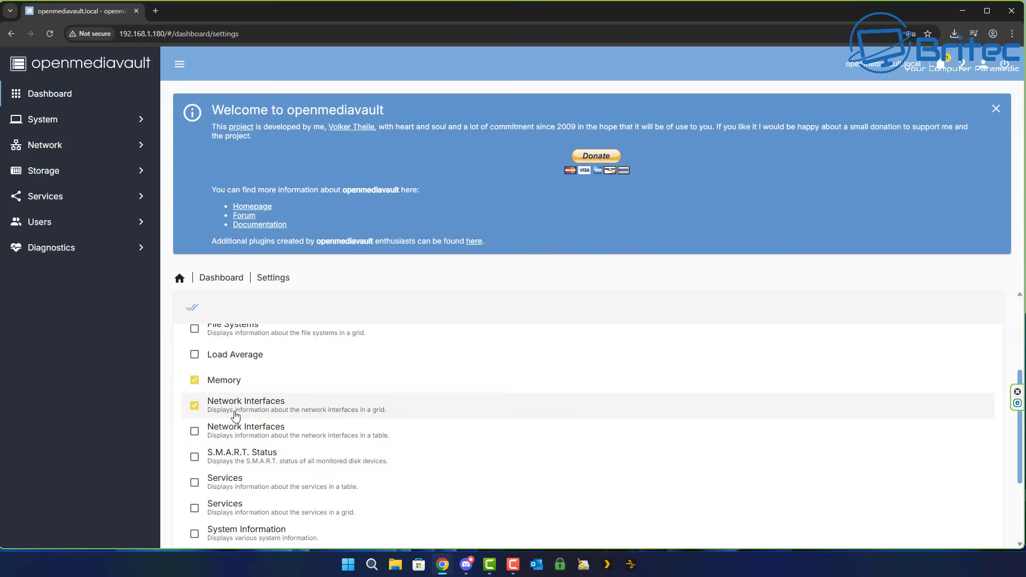
left_click(195, 405)
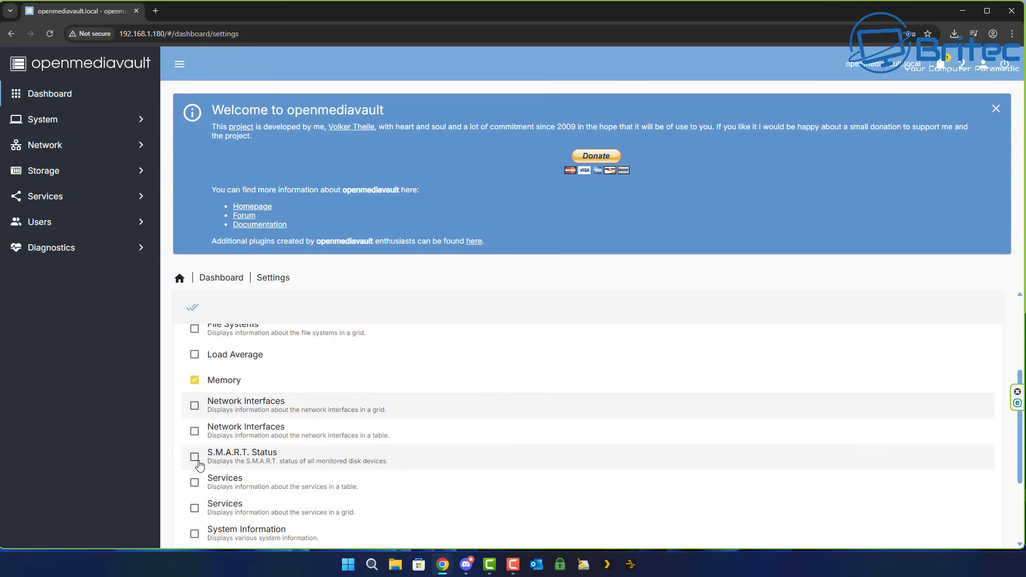
left_click(195, 457)
scroll(199, 488, "down", 2)
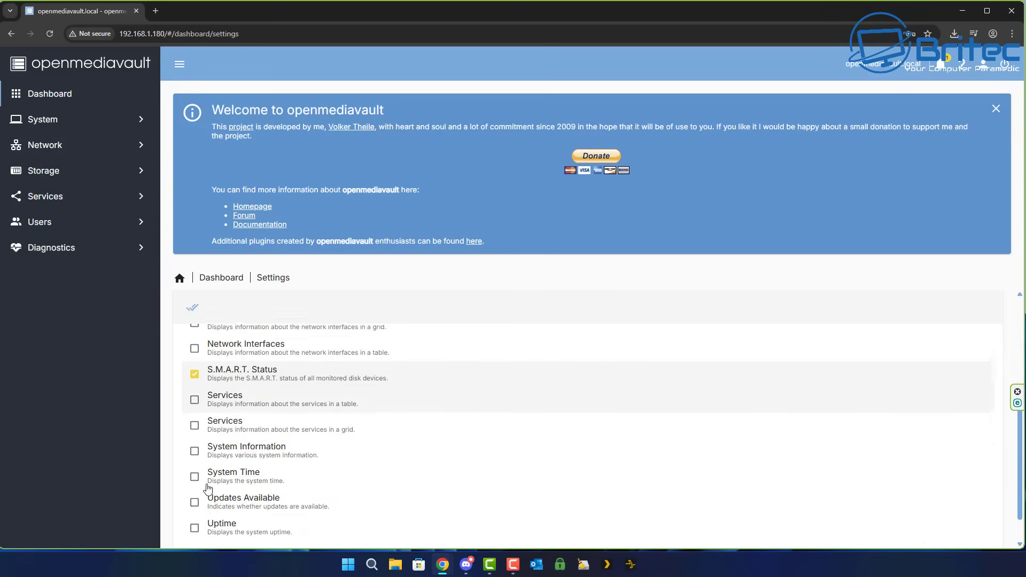
left_click(194, 452)
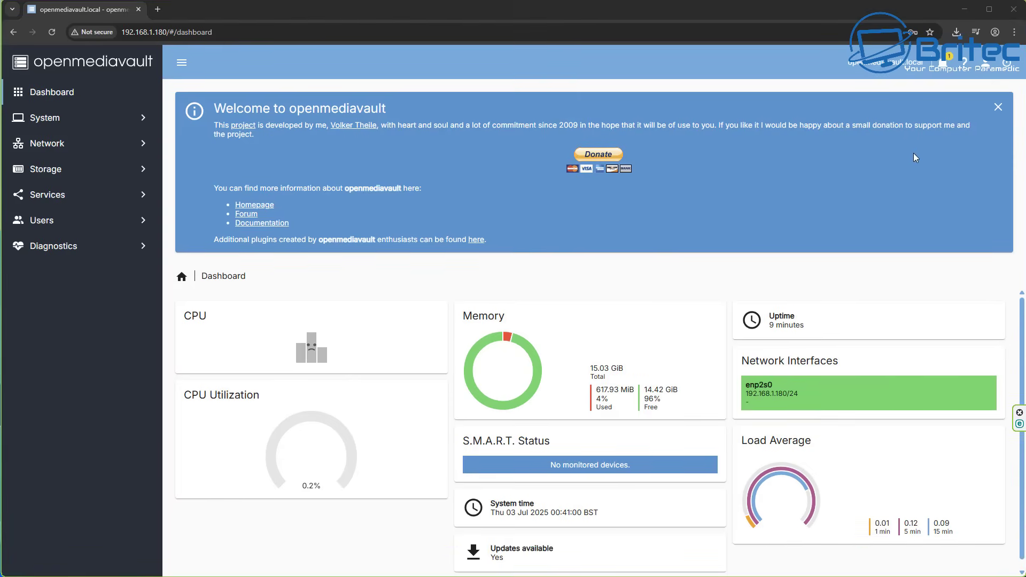
Install all available package updates from the Updates list and close the finished upgrade log.
left_click(695, 280)
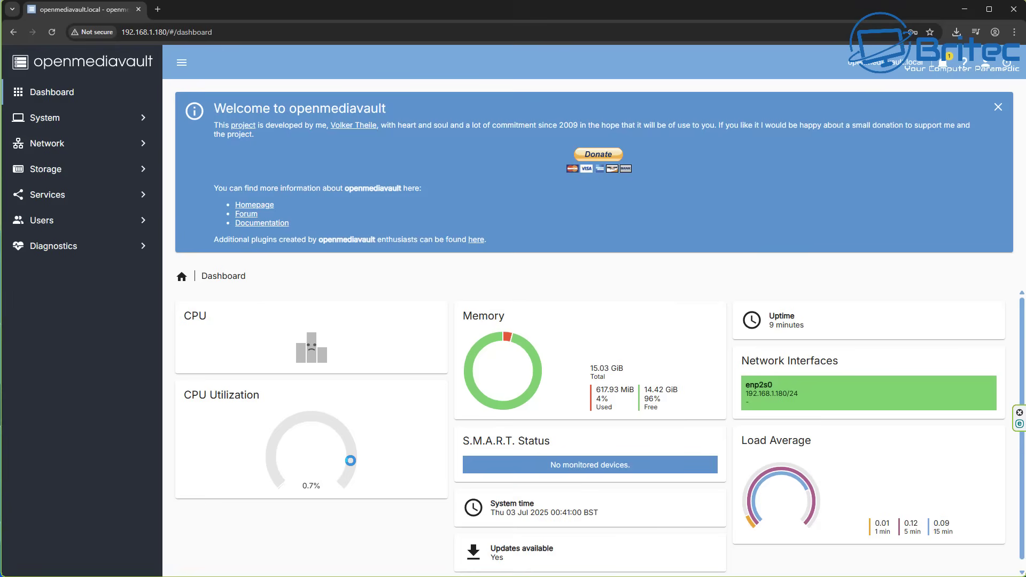
left_click(513, 553)
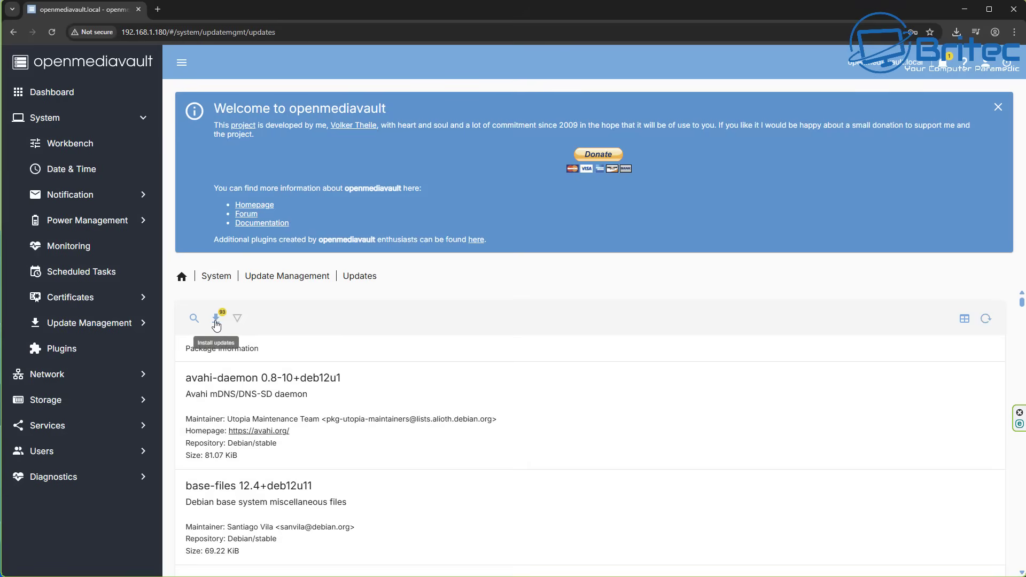
left_click(215, 320)
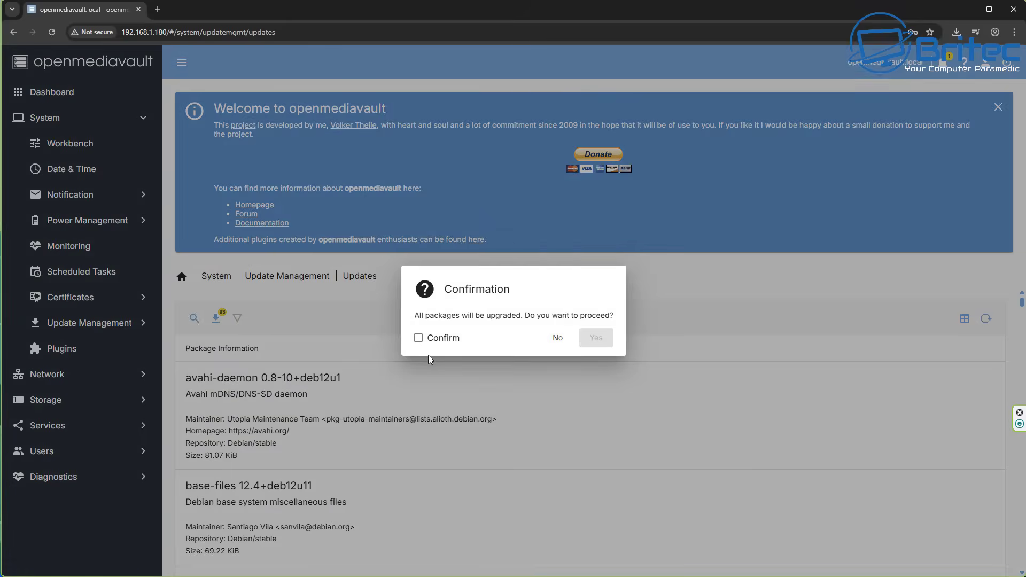
left_click(418, 338)
left_click(601, 337)
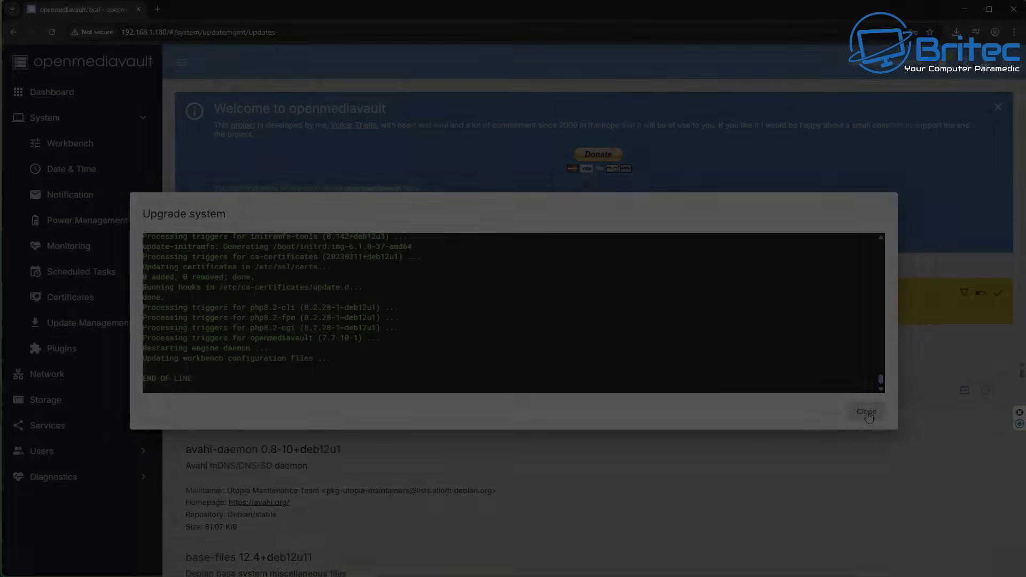
left_click(866, 413)
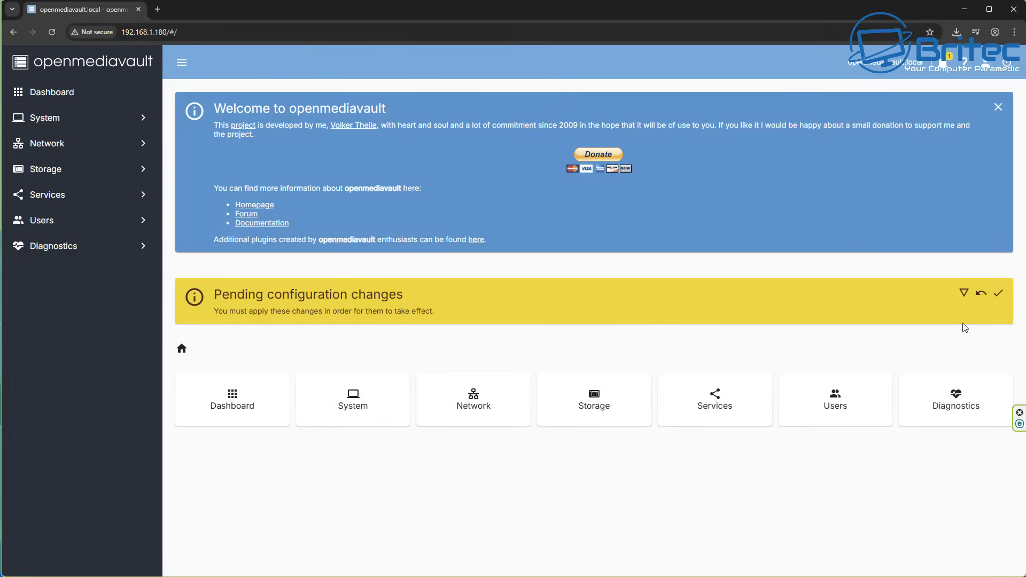
Apply the pending configuration changes, then review and dismiss the restart-required notification.
left_click(998, 293)
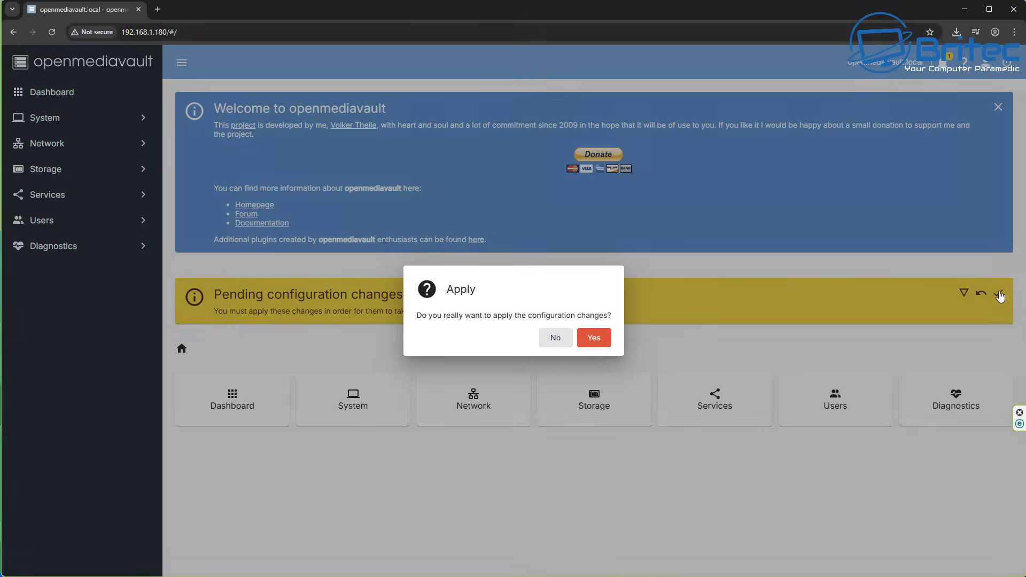
left_click(597, 337)
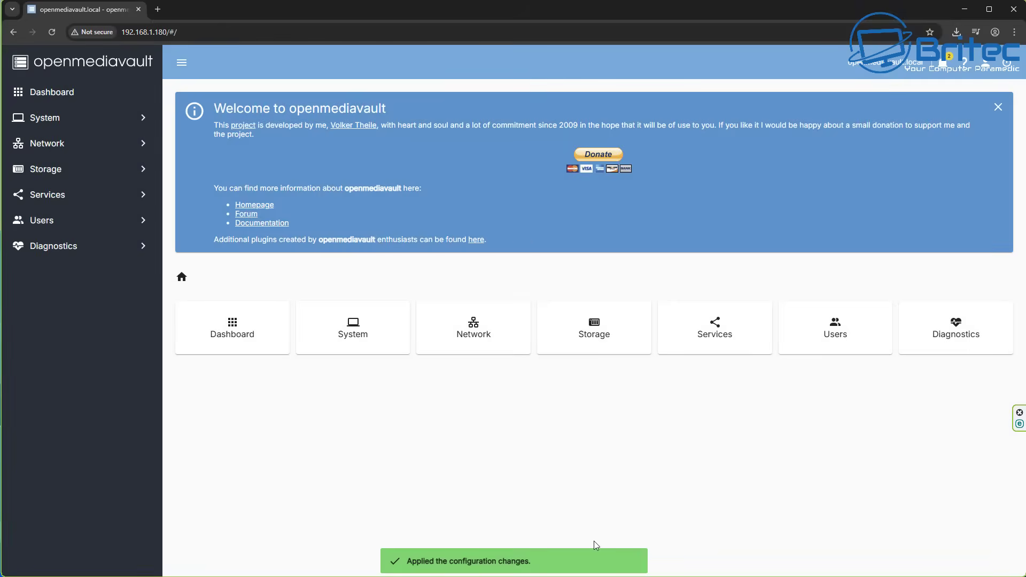
left_click(944, 62)
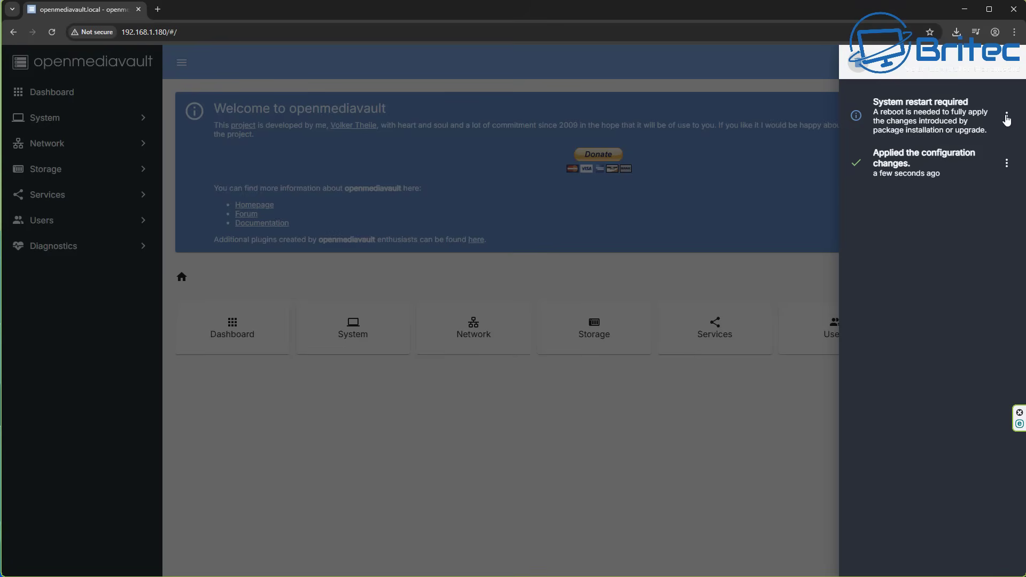
left_click(1007, 118)
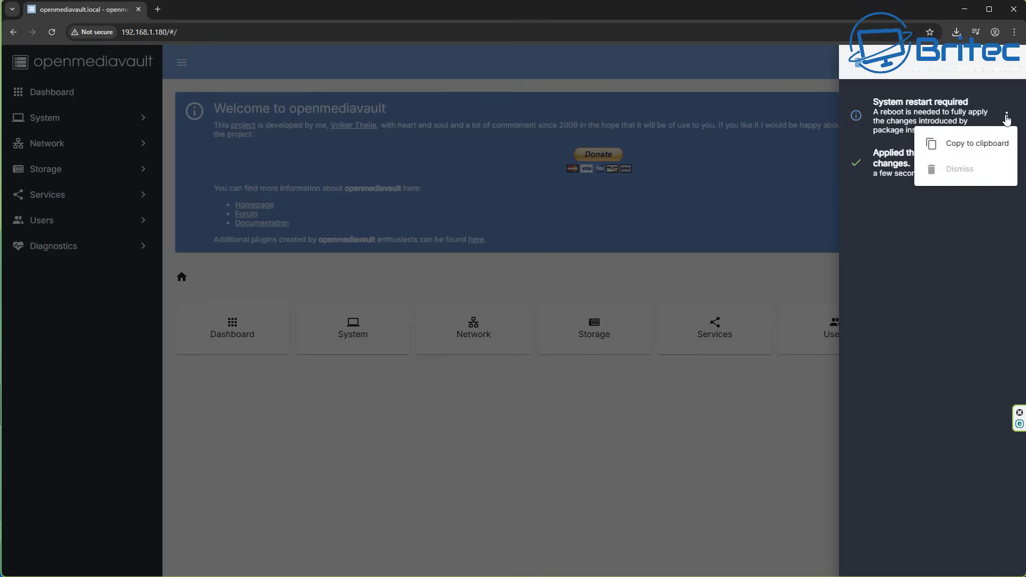
left_click(793, 68)
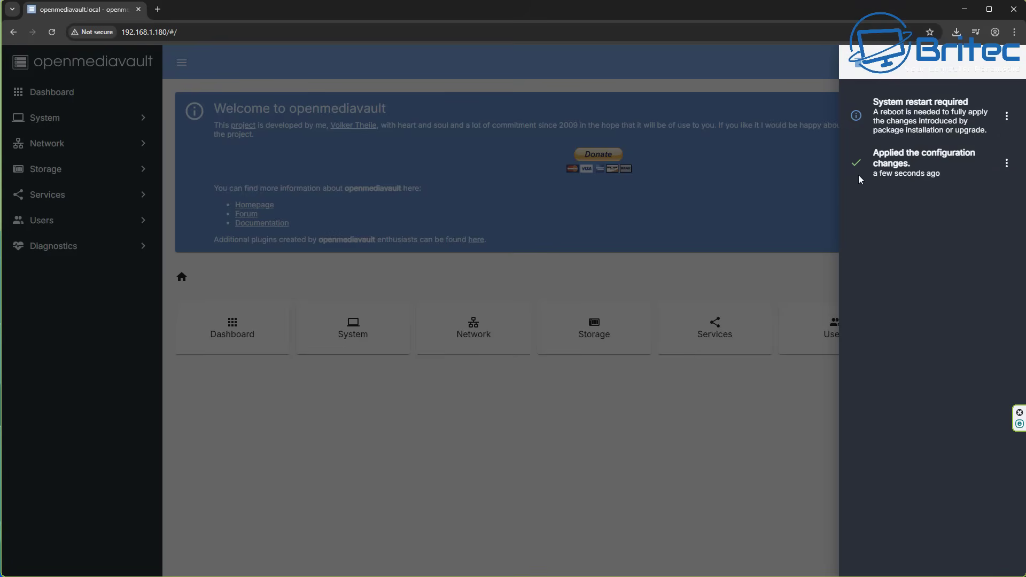
left_click(793, 54)
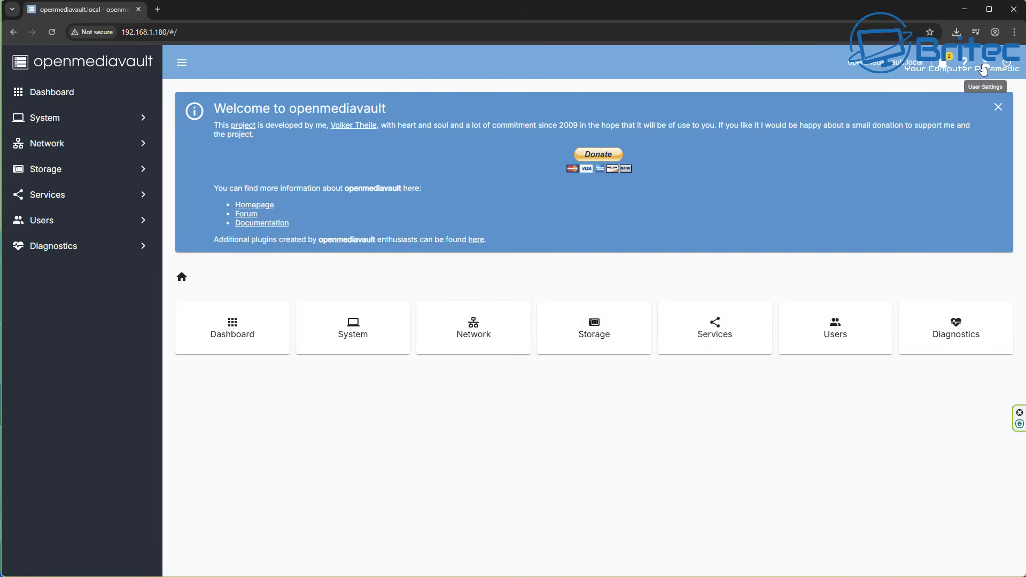
Set and confirm a new admin password, save it, then go to the Storage section.
left_click(984, 68)
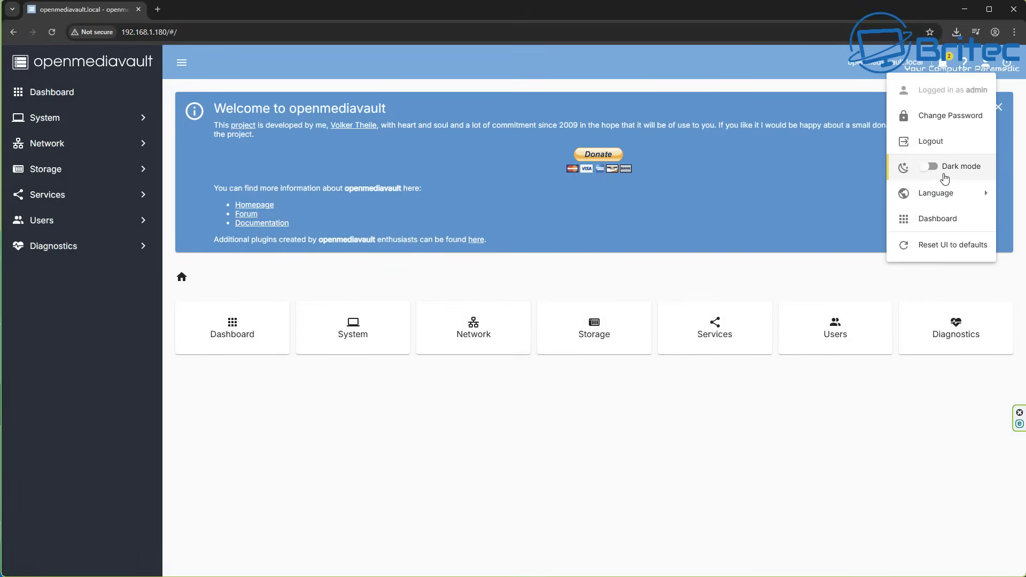
left_click(939, 120)
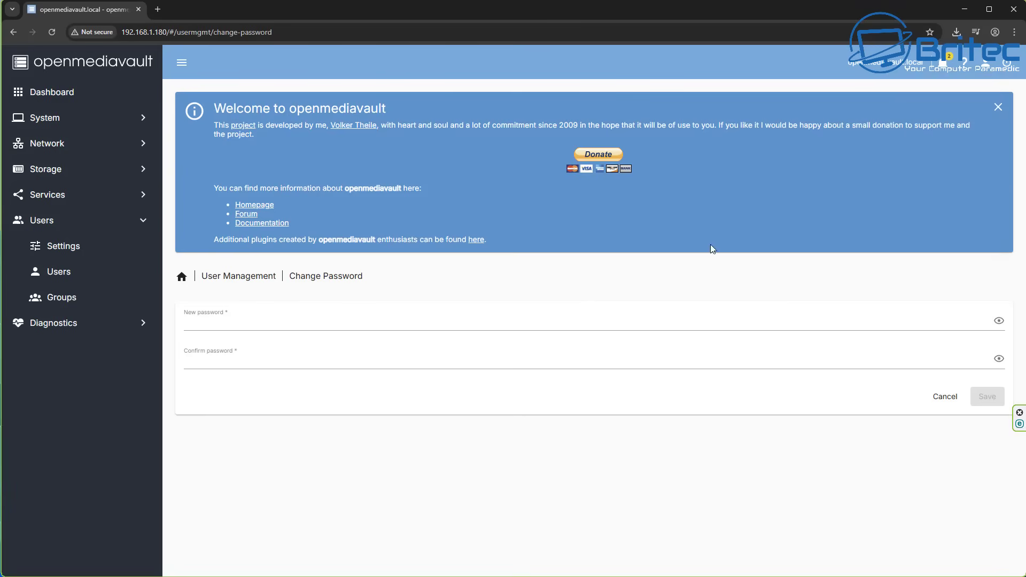
left_click(195, 321)
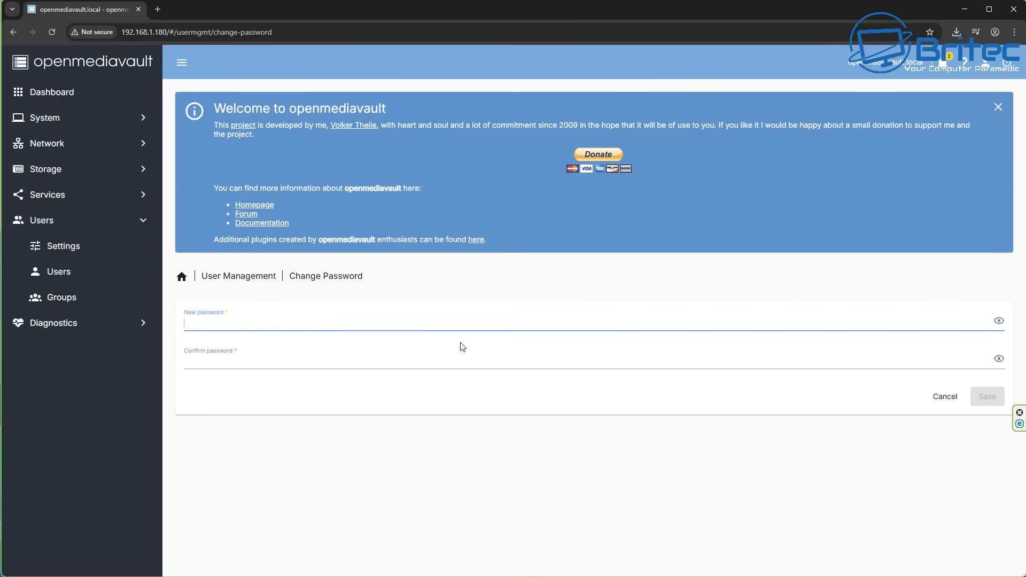
type("p")
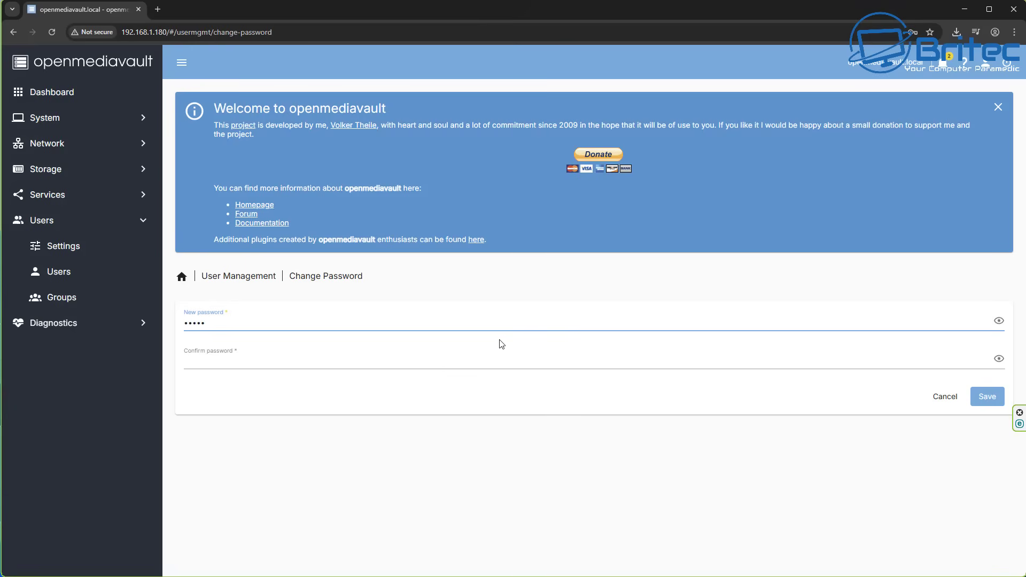
left_click(223, 360)
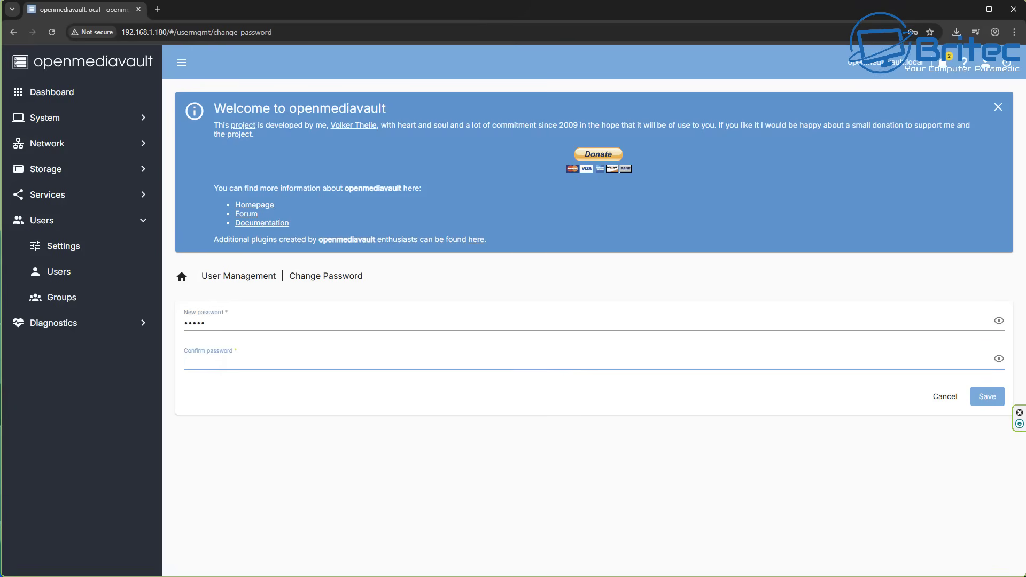
double_click(197, 321)
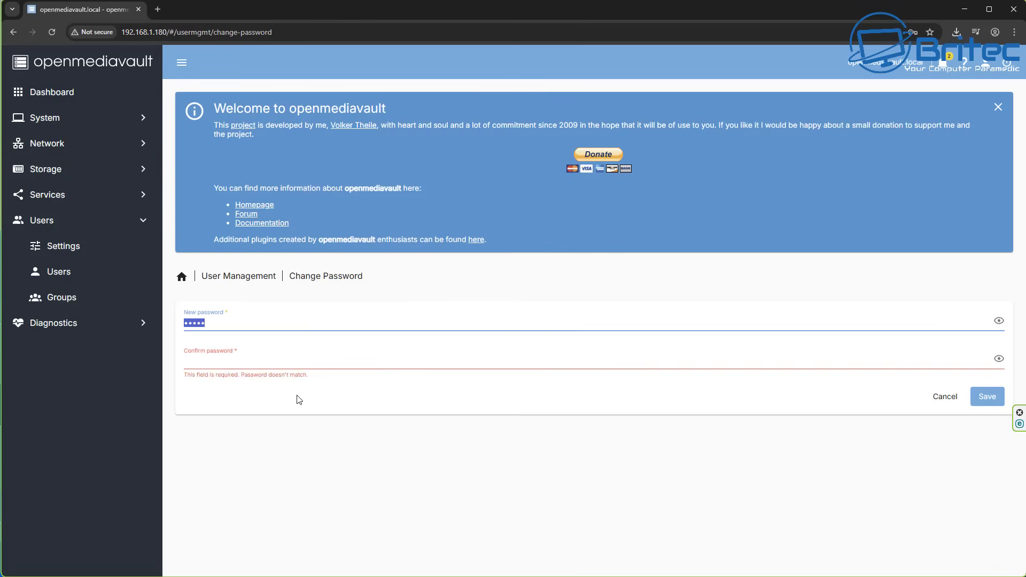
type("••")
left_click(206, 361)
type("••")
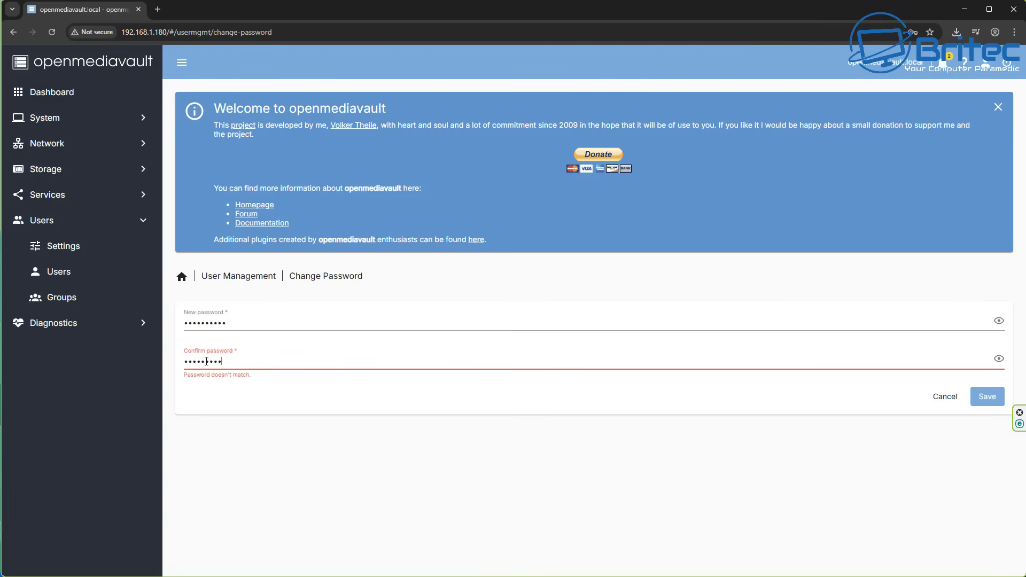
type("•")
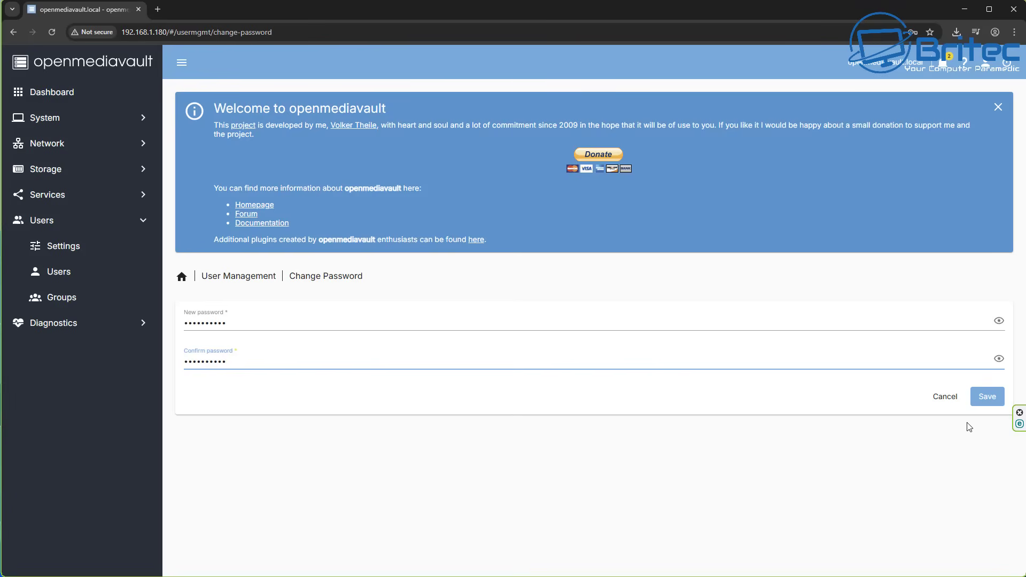
left_click(986, 396)
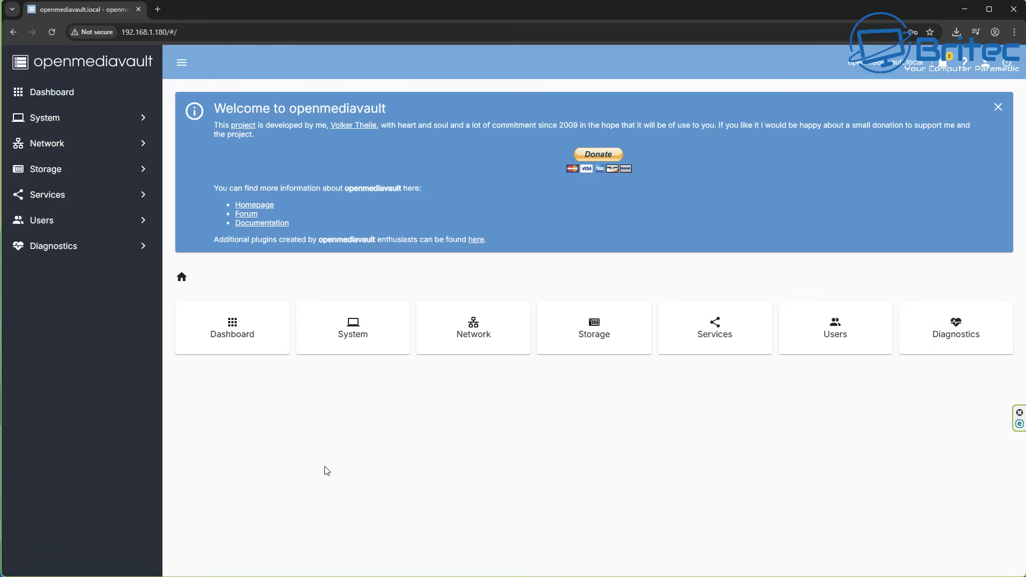
left_click(235, 327)
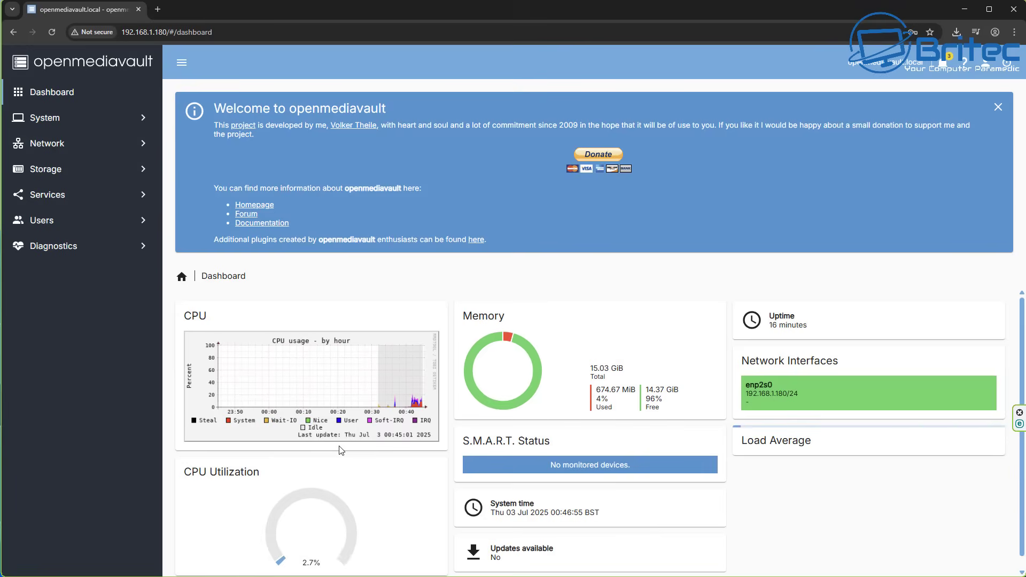
left_click(48, 170)
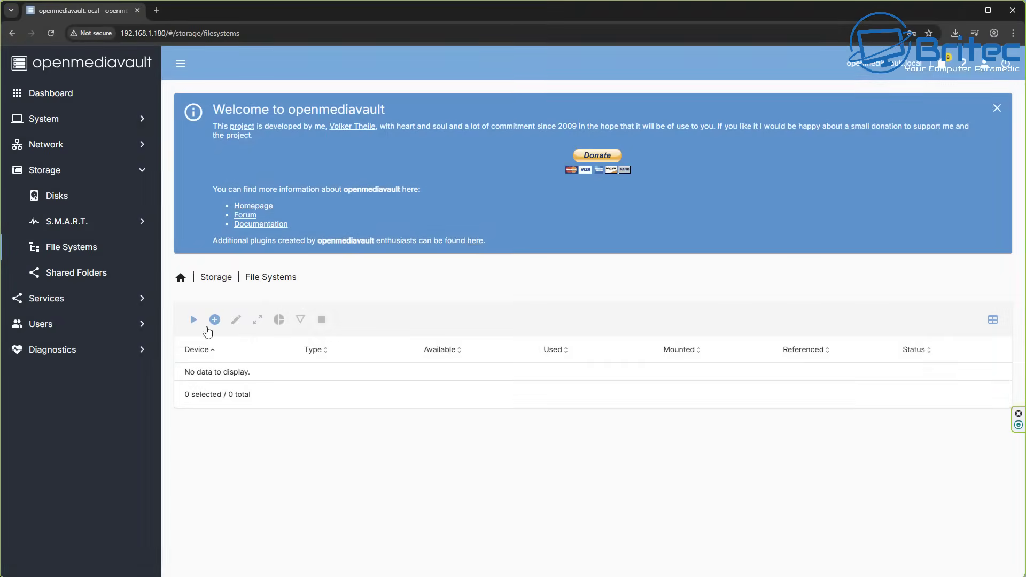
Create a new EXT4 file system on the 3.63 TiB /dev/sda disk.
left_click(214, 321)
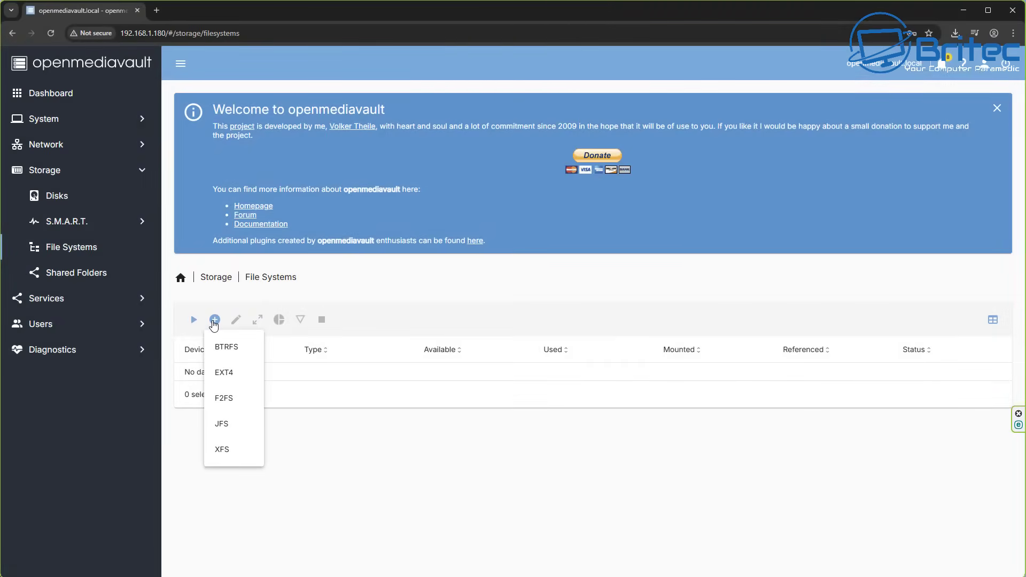
left_click(230, 380)
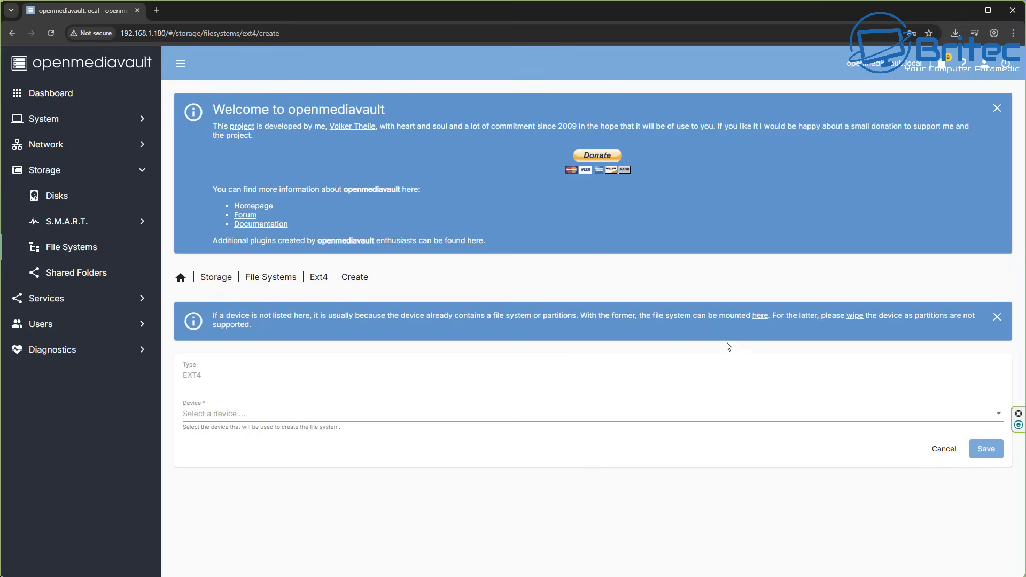
left_click(997, 416)
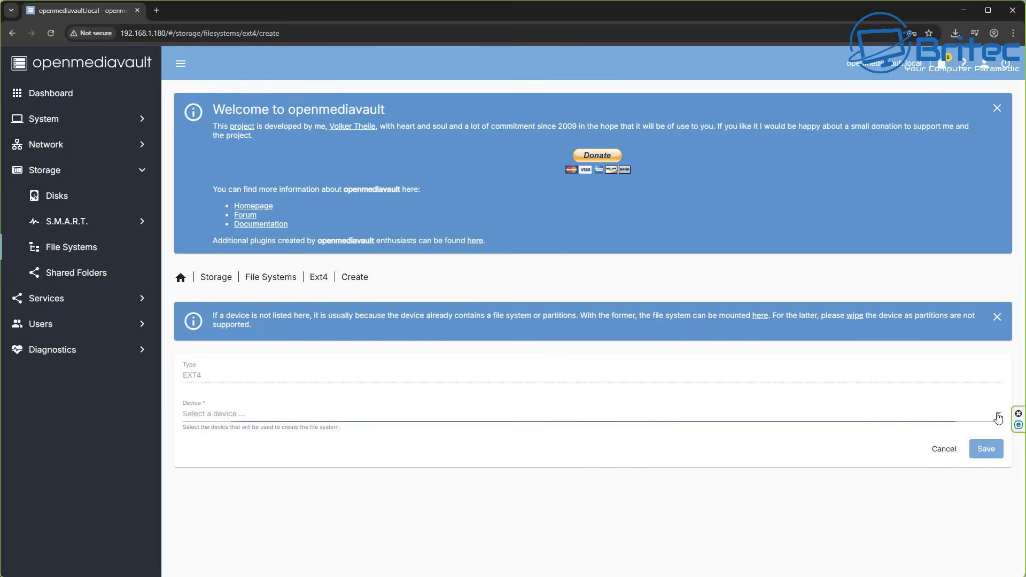
left_click(663, 414)
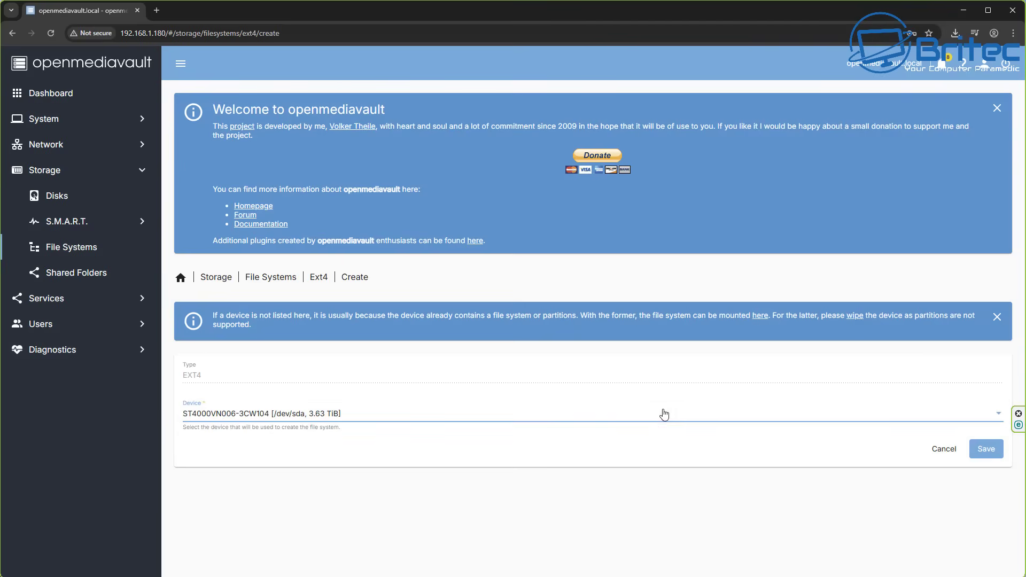
left_click(986, 448)
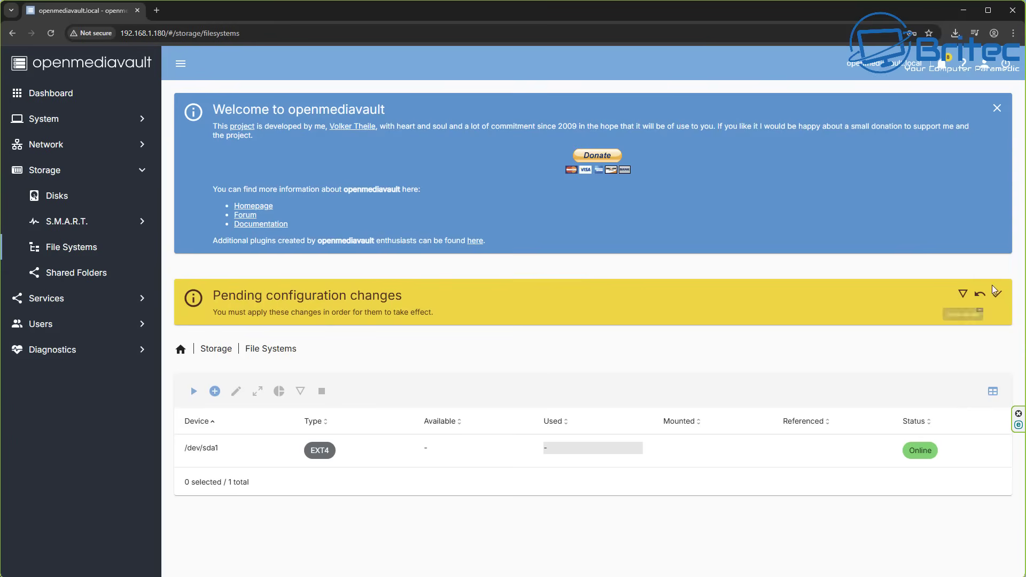
Apply the pending changes so /dev/sda1 mounts with 3.58 TiB available.
left_click(999, 297)
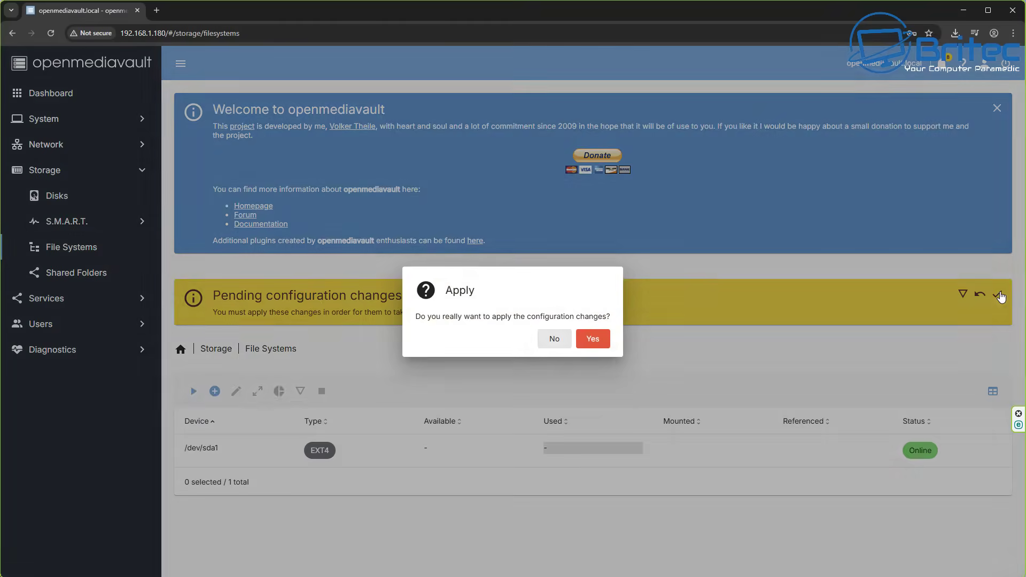
left_click(597, 340)
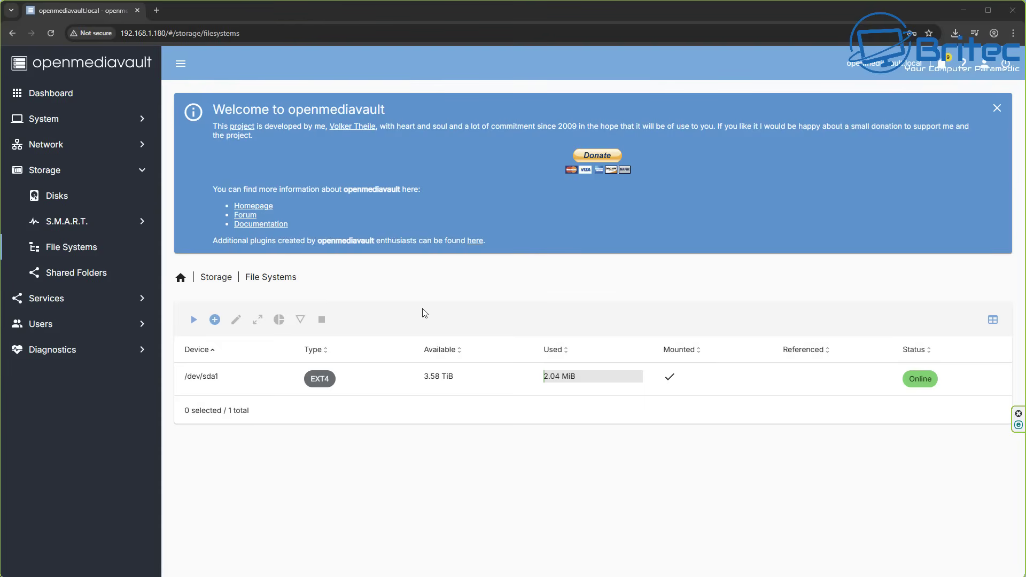
Search the System plugins list for 'multiple' and select openmediavault-md.
left_click(57, 122)
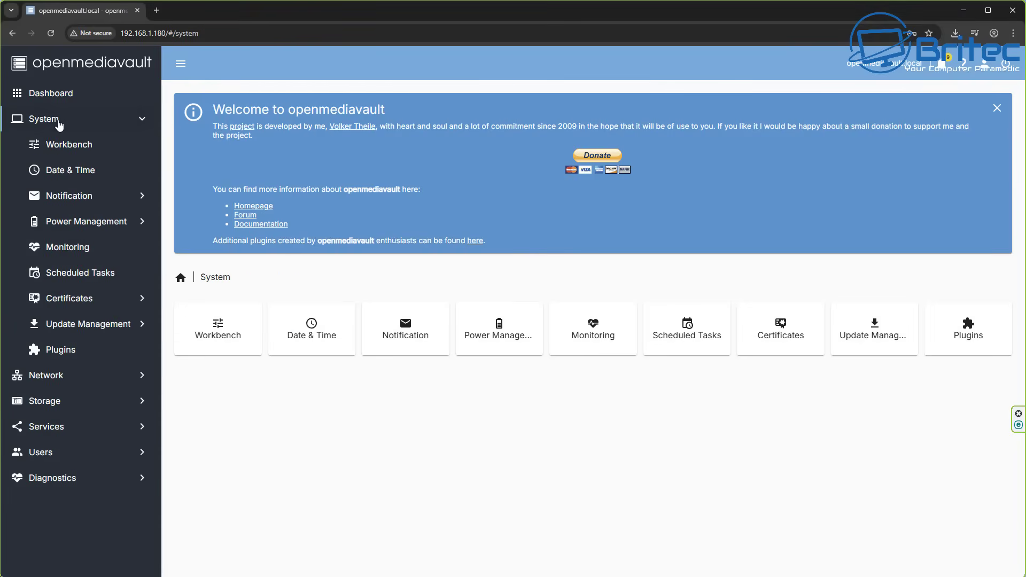
left_click(79, 350)
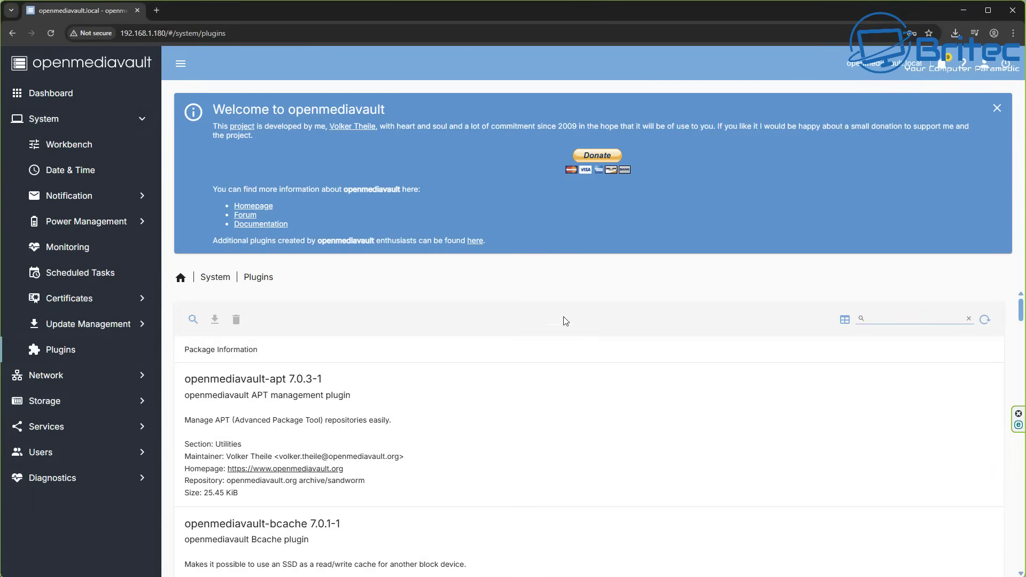
left_click(887, 319)
type("multi")
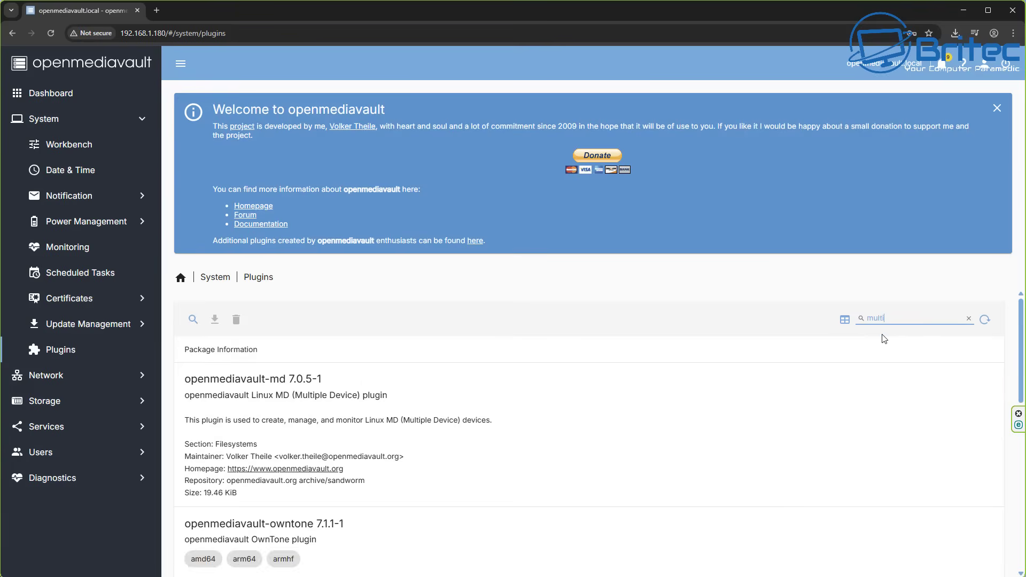
type("ple")
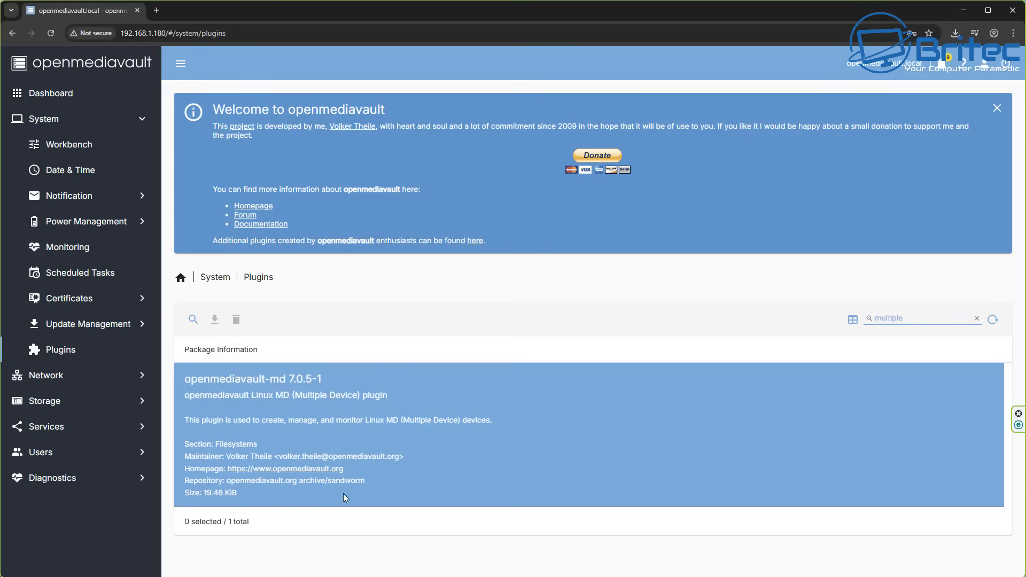
left_click(425, 468)
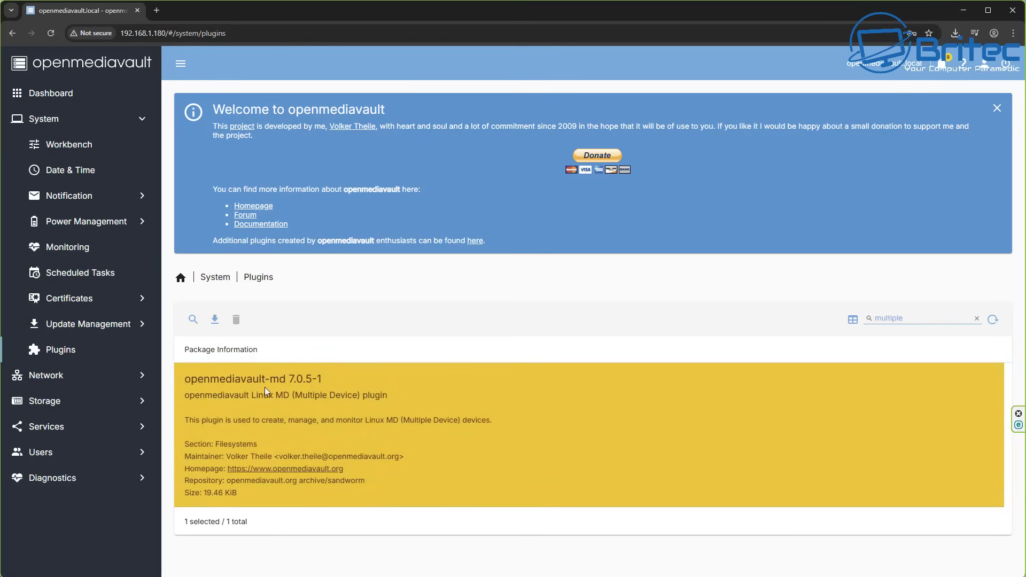
Install the openmediavault-md plugin and open the Storage > Multiple Device page.
left_click(215, 324)
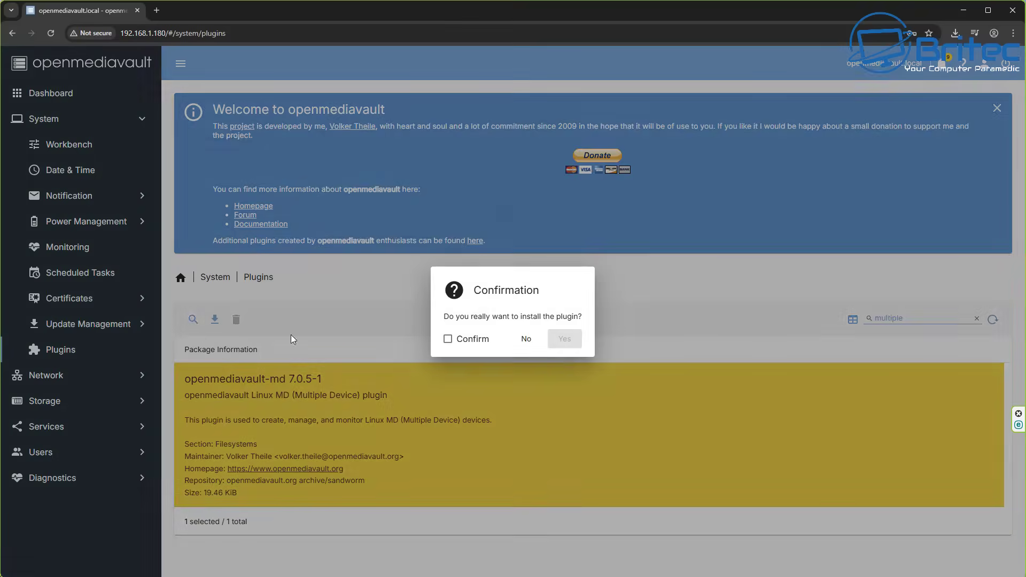
left_click(449, 338)
left_click(567, 339)
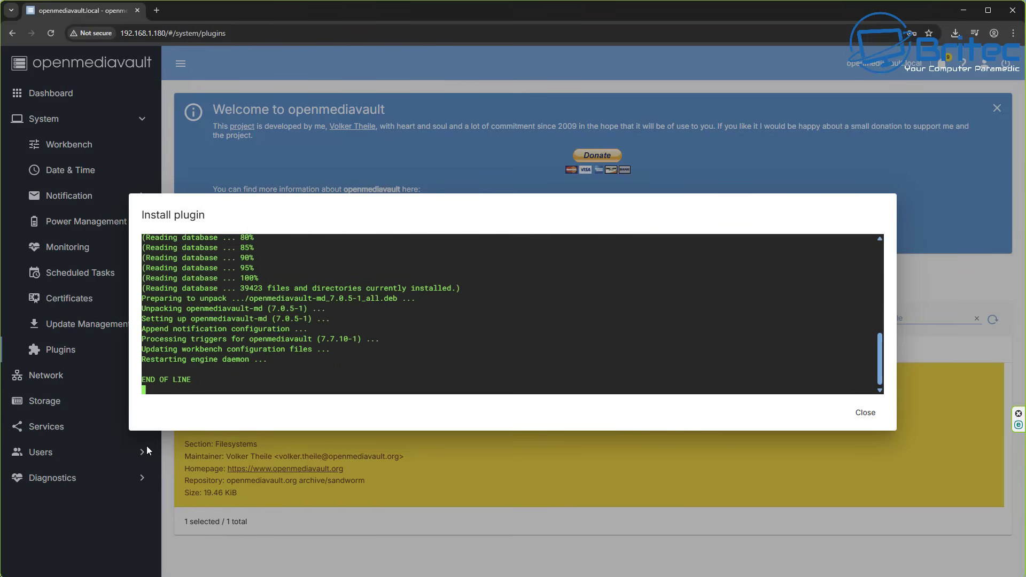
left_click(864, 412)
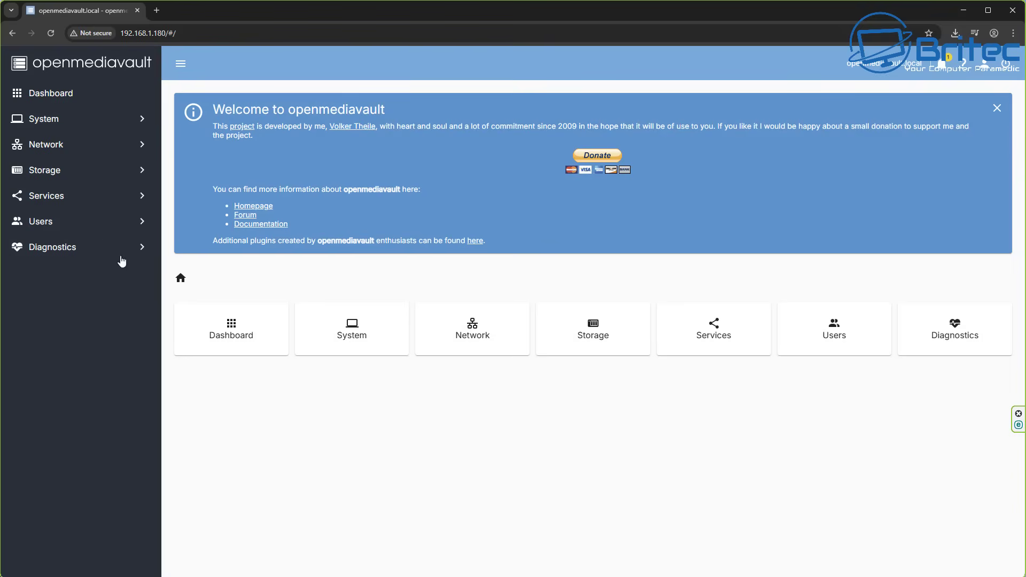
left_click(49, 171)
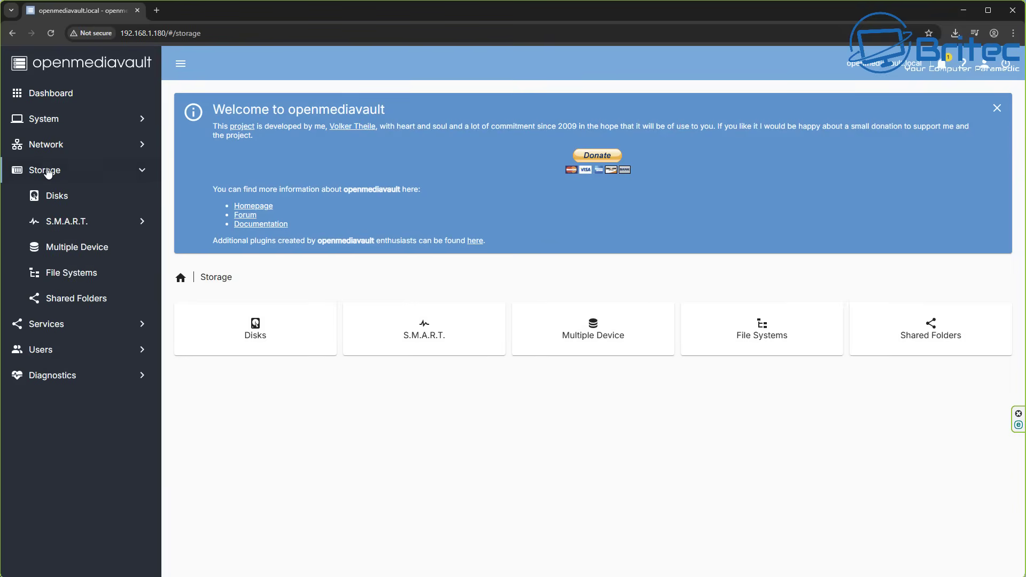
left_click(75, 252)
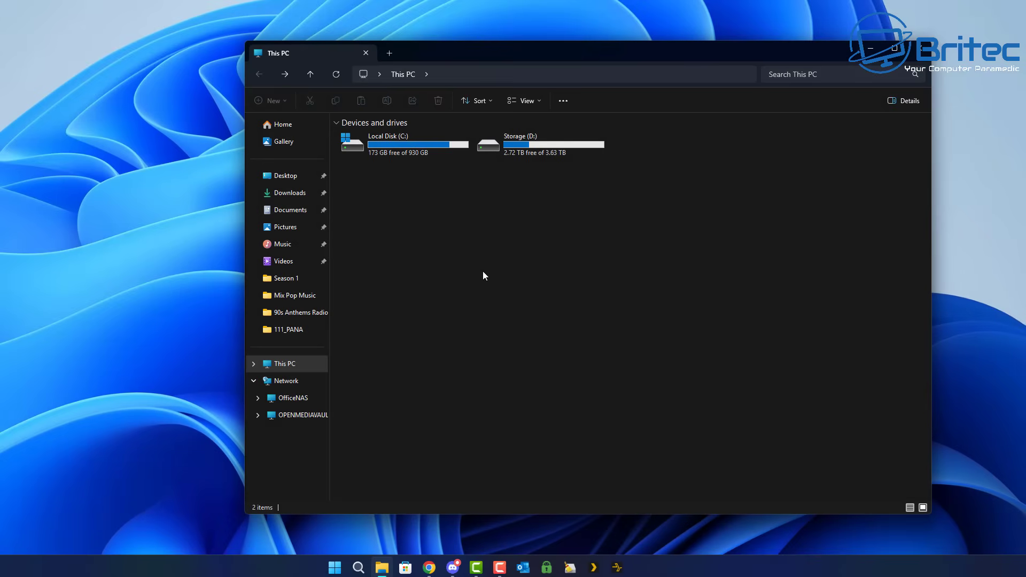
Start the Add Network Location wizard from This PC and browse for a custom network location.
right_click(484, 276)
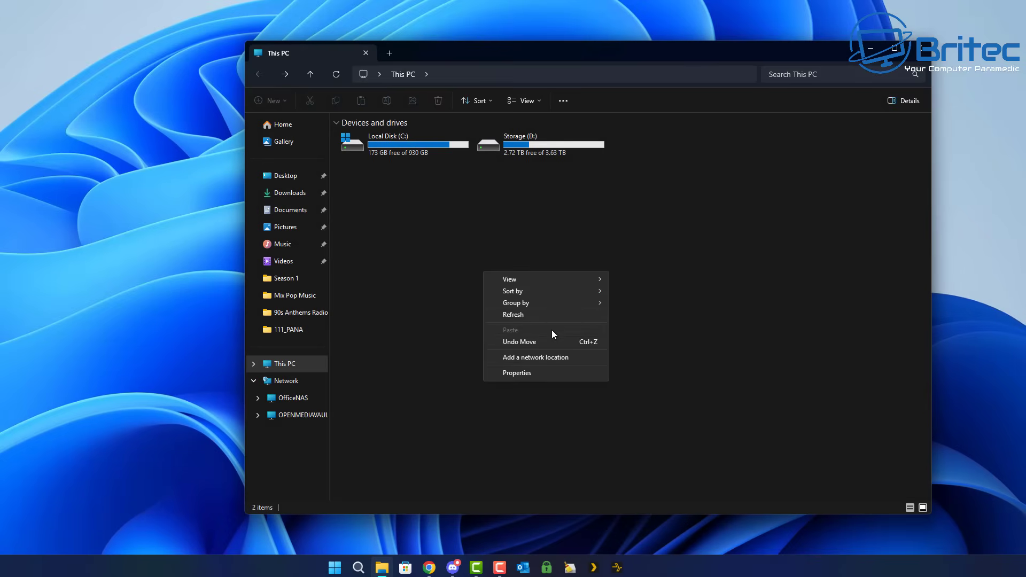
left_click(521, 362)
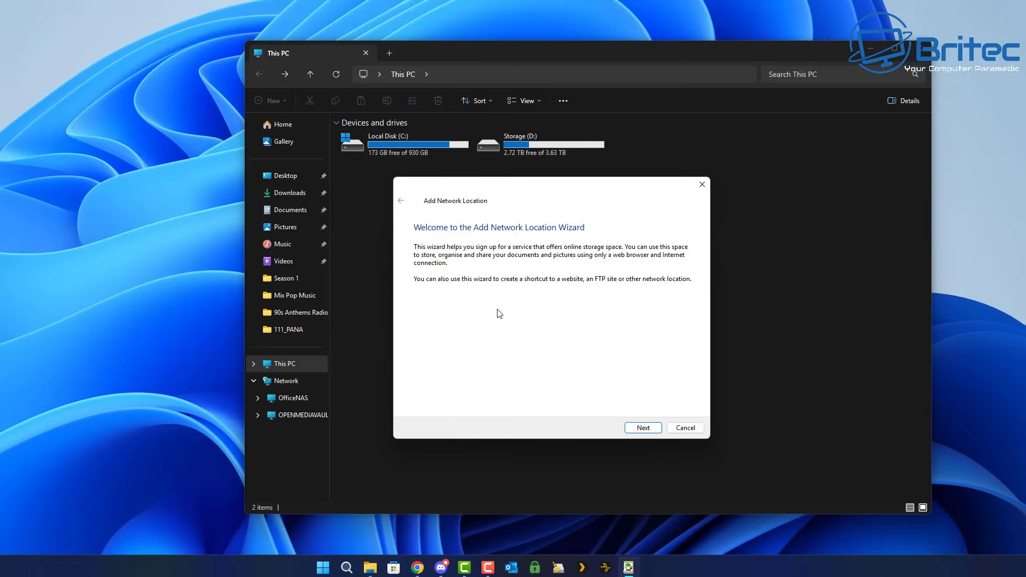
left_click(647, 431)
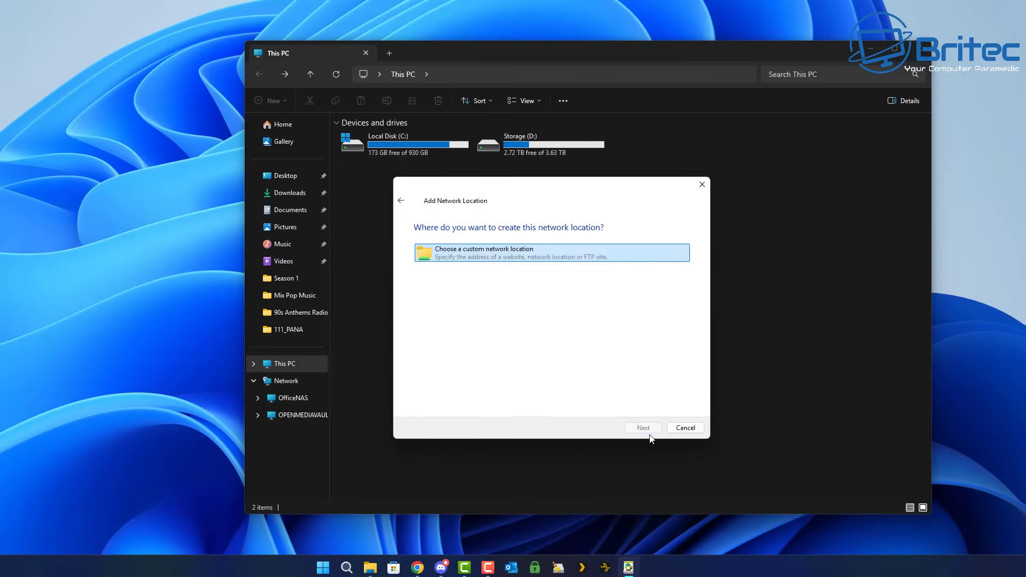
double_click(482, 259)
left_click(675, 292)
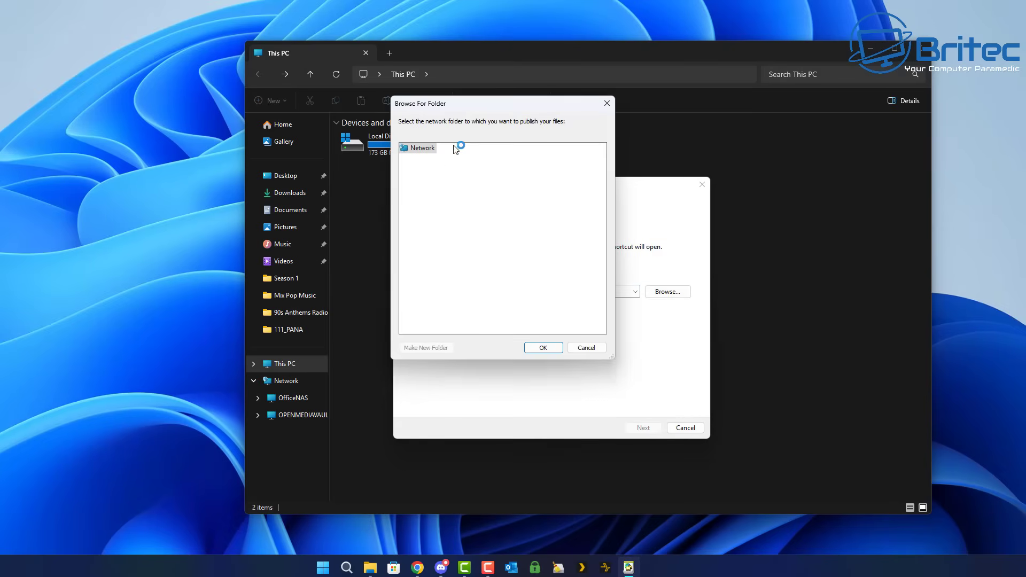
Rearrange the folder browser and This PC windows and bring the wizard back to front.
left_click_drag(473, 109, 515, 197)
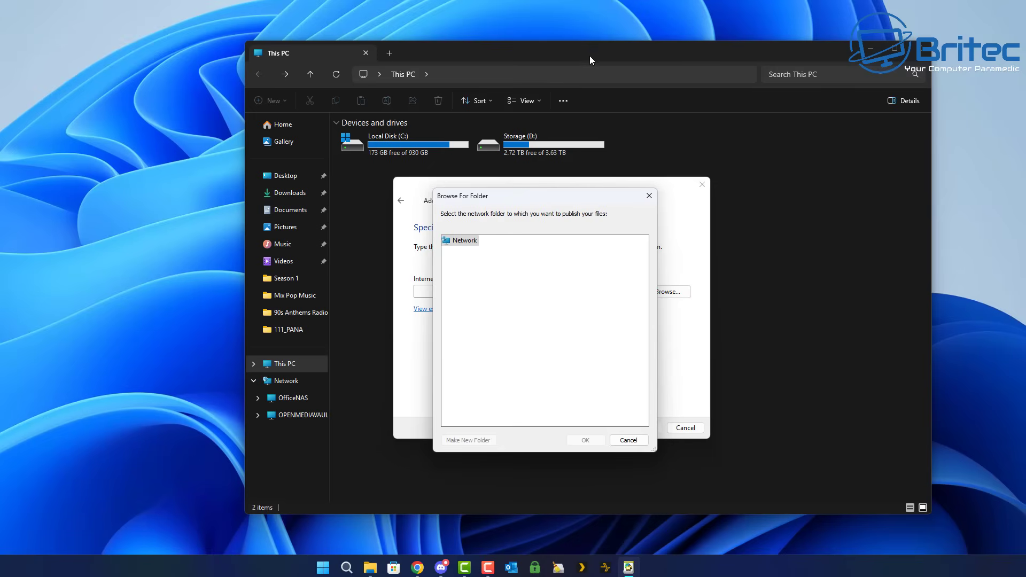
key("Escape")
key("Escape")
left_click_drag(589, 57, 470, 73)
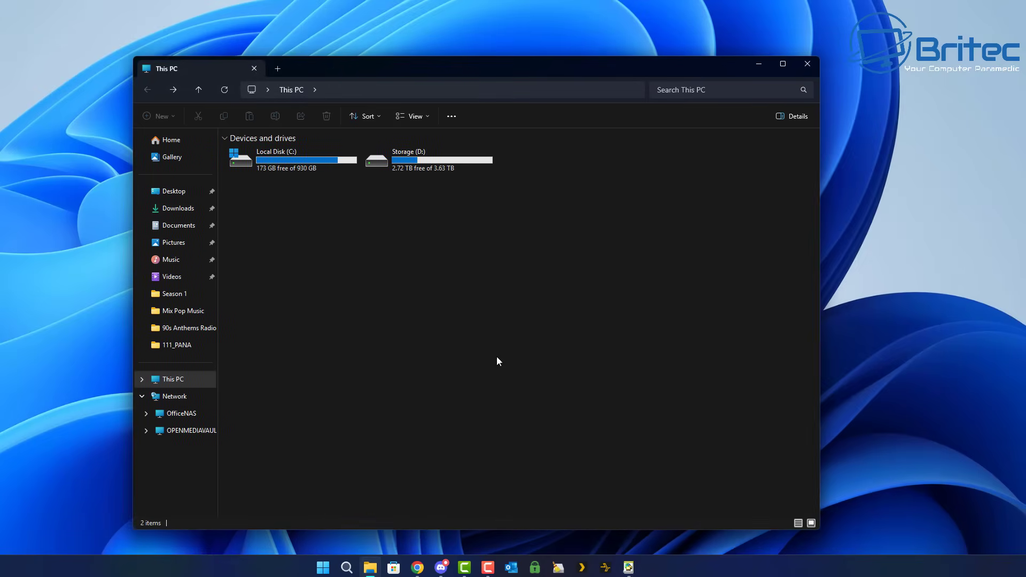
left_click(628, 567)
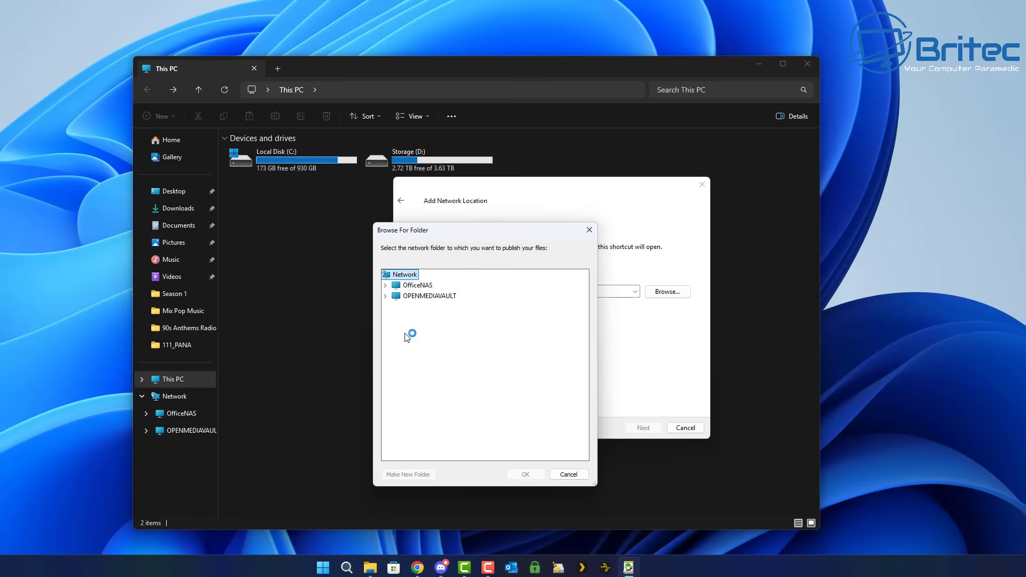
Choose the Stoage share on the OPENMEDIAVAULT server as the network location address.
left_click(419, 296)
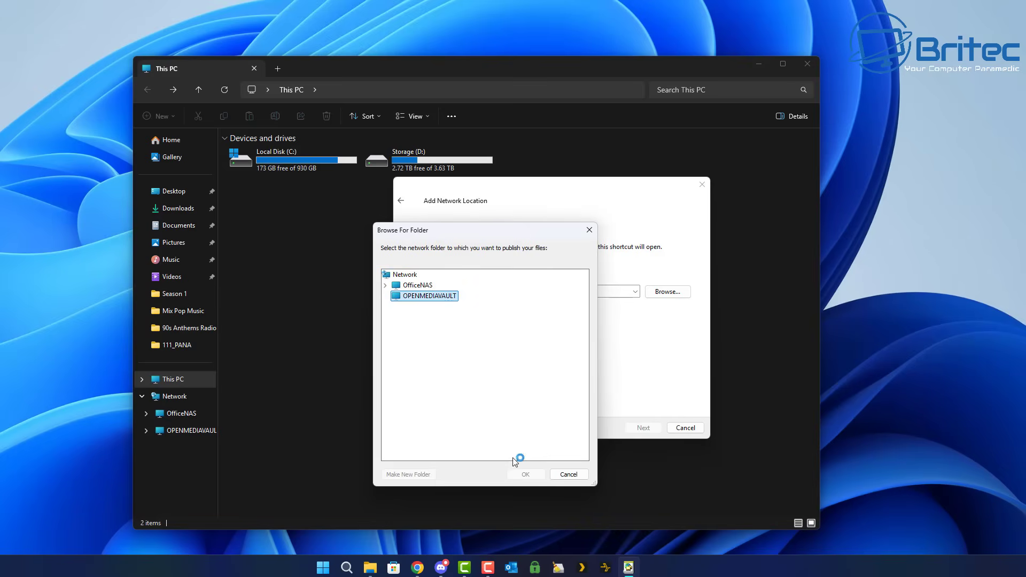
double_click(415, 297)
left_click(419, 309)
left_click(526, 475)
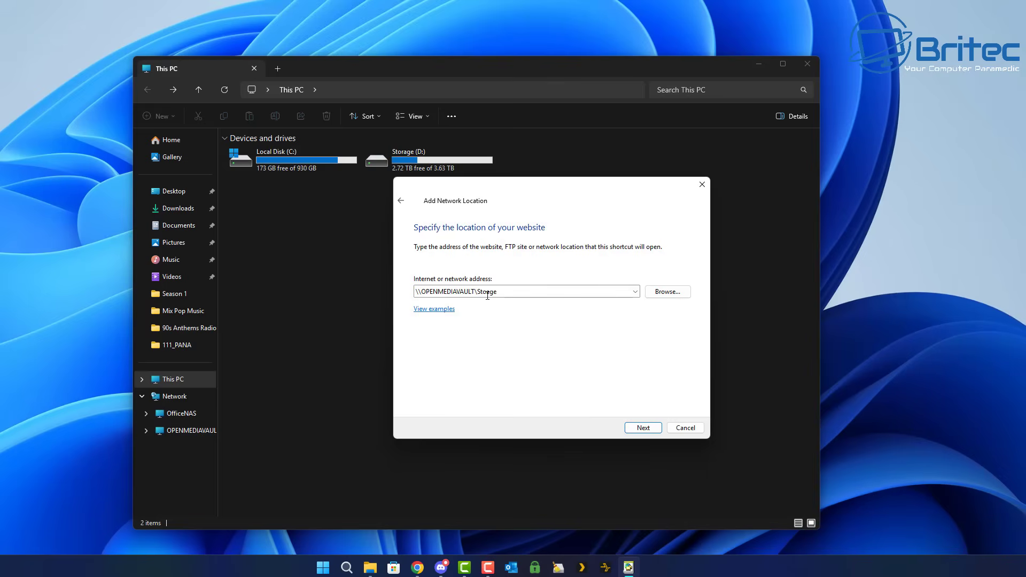
Name the network location 'Storage' and proceed to the wizard's completion page.
left_click(643, 428)
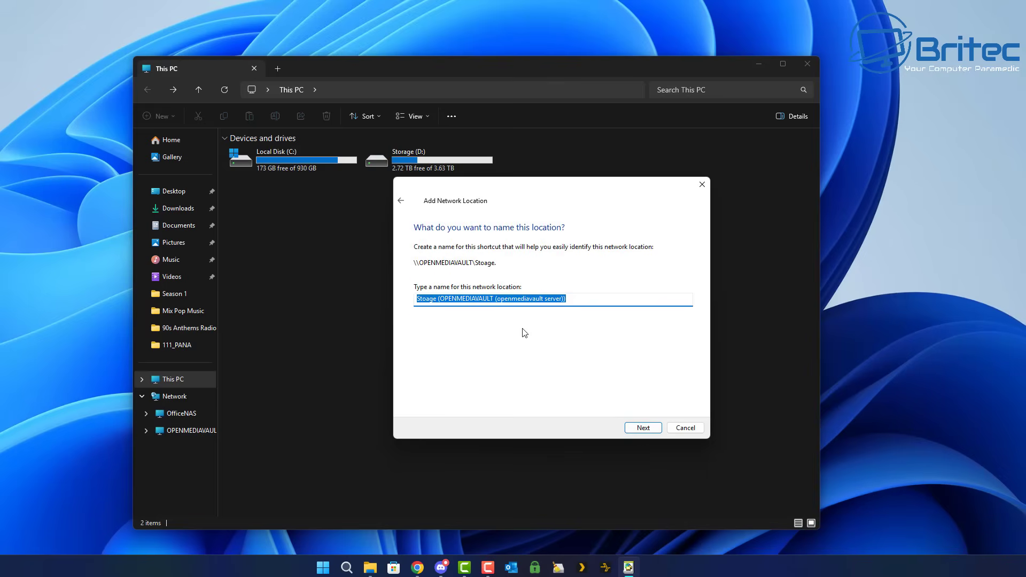
left_click(540, 304)
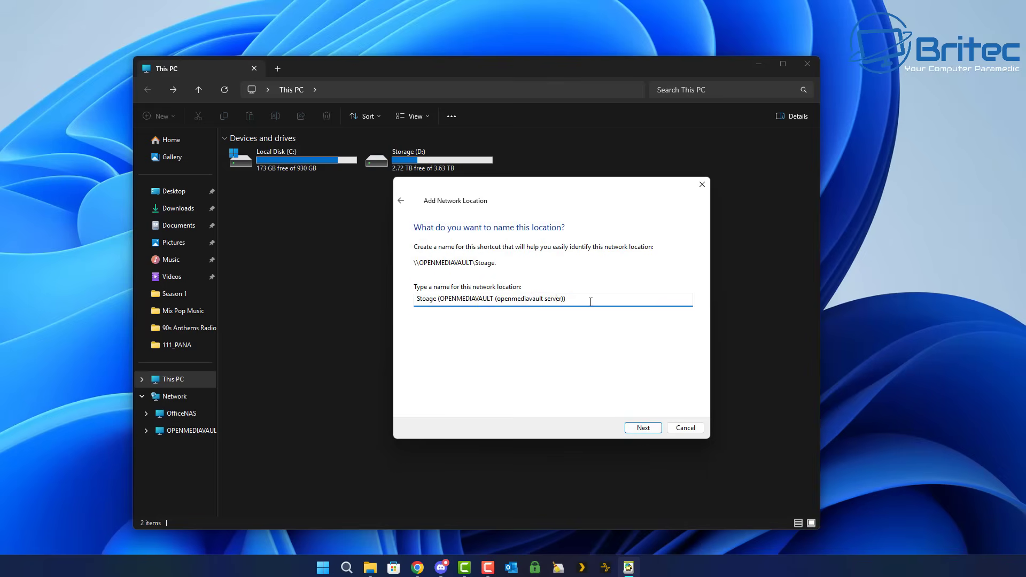
left_click_drag(591, 299, 417, 305)
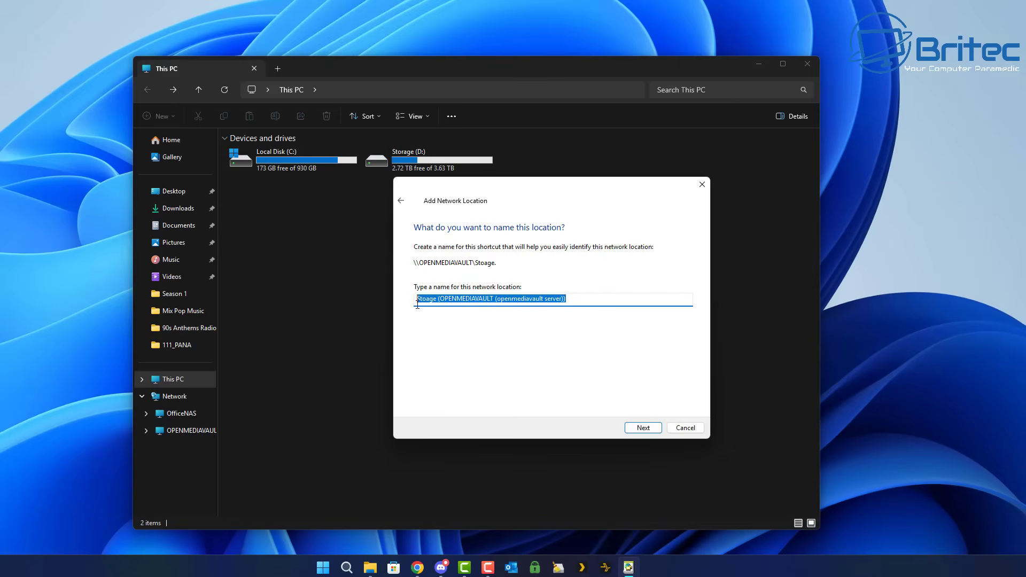
key("BackSpace")
type("Storag")
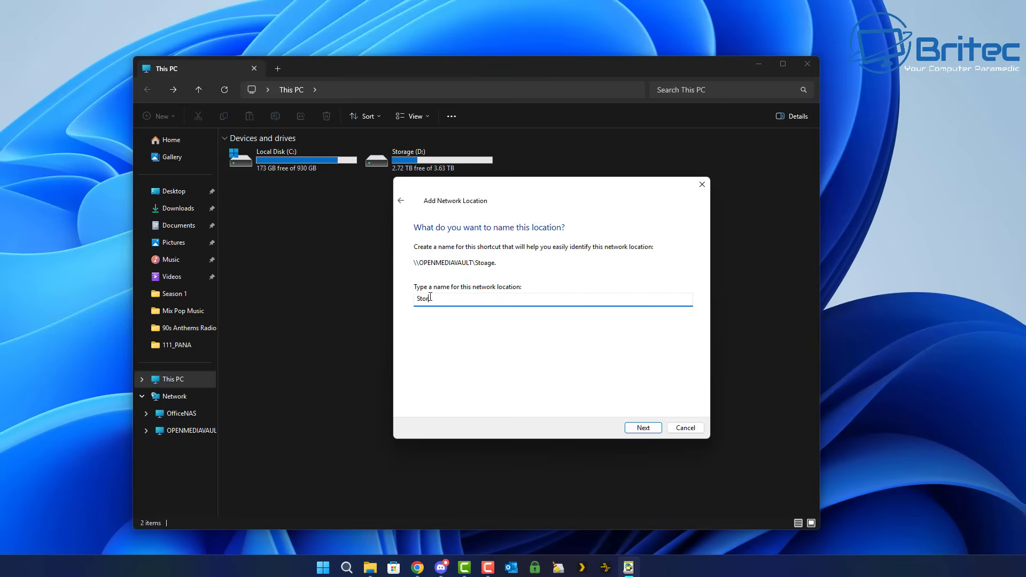
key("BackSpace")
key("BackSpace")
type("rage")
left_click(648, 431)
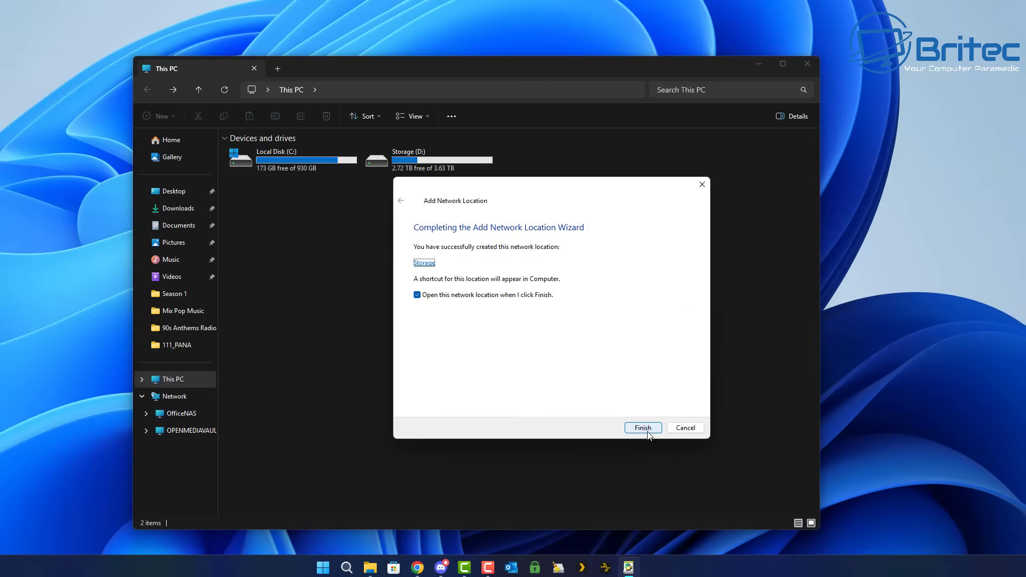
Finish the wizard, confirm the Storage location opens as an empty folder, and close Explorer.
left_click(646, 429)
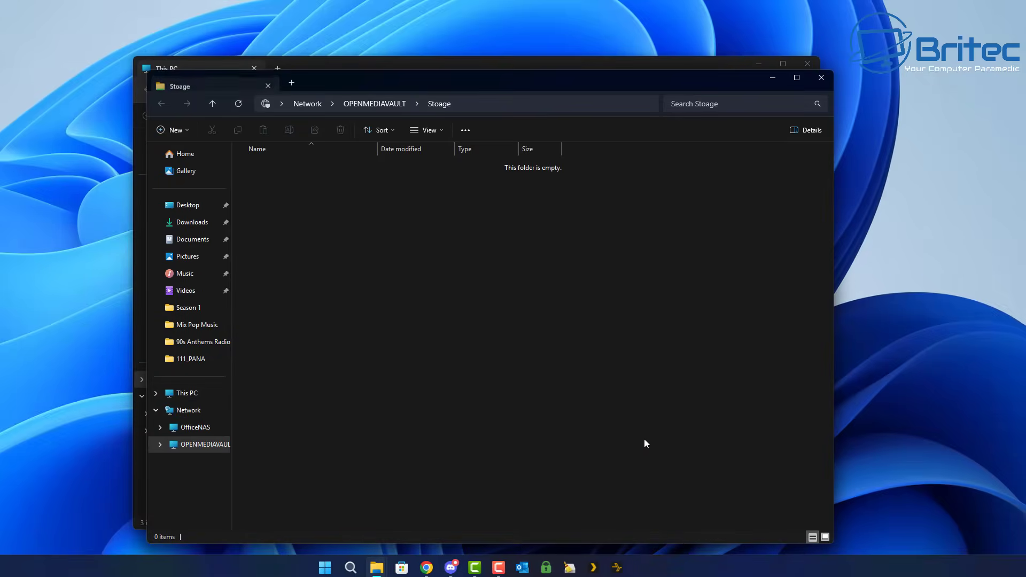
left_click(819, 75)
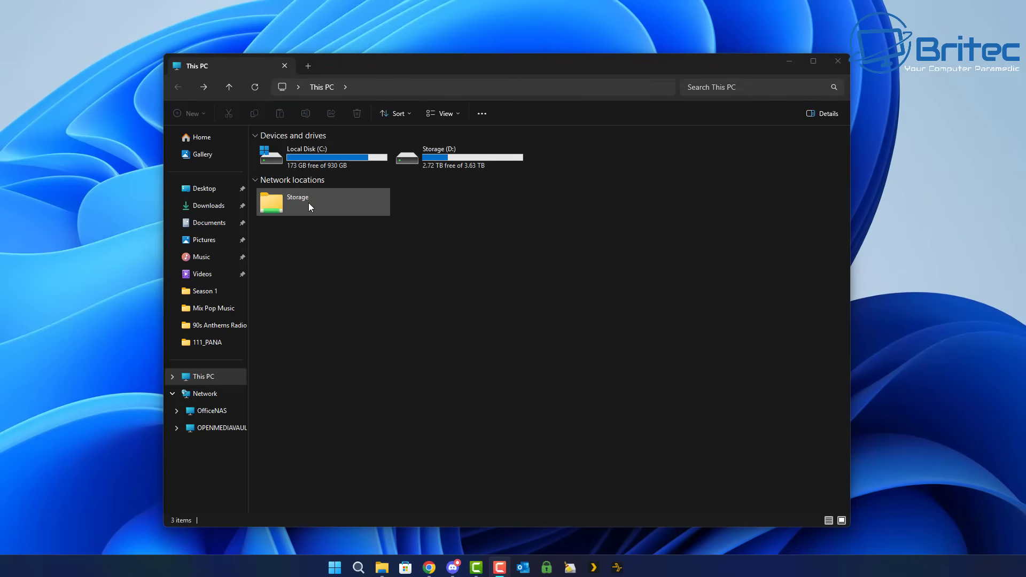
double_click(308, 204)
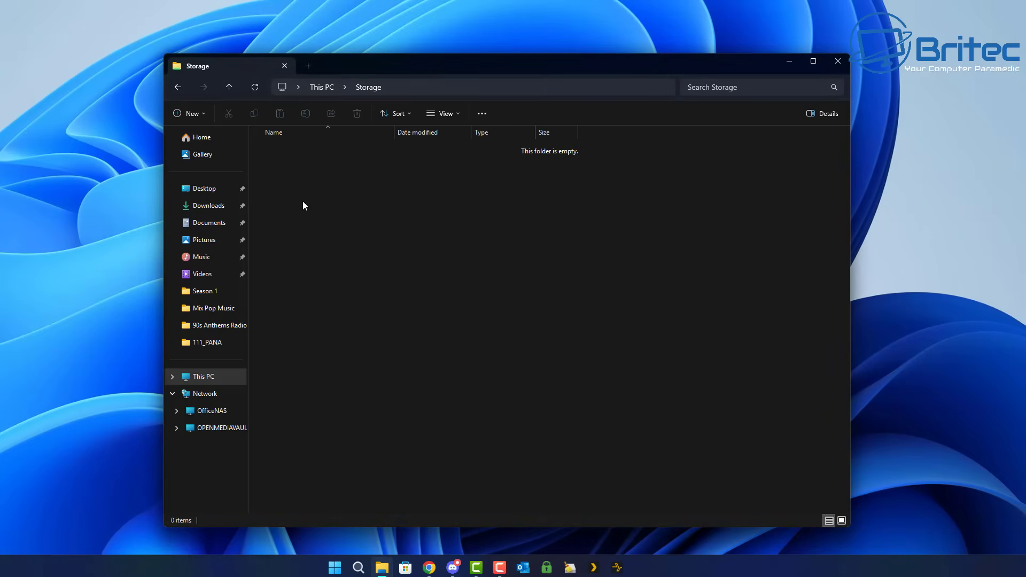
left_click(837, 60)
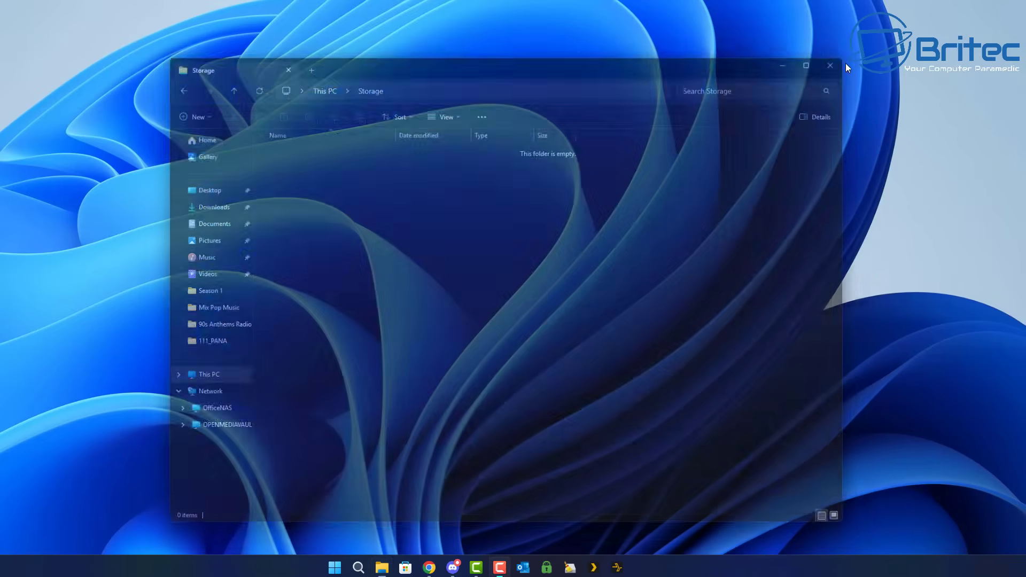